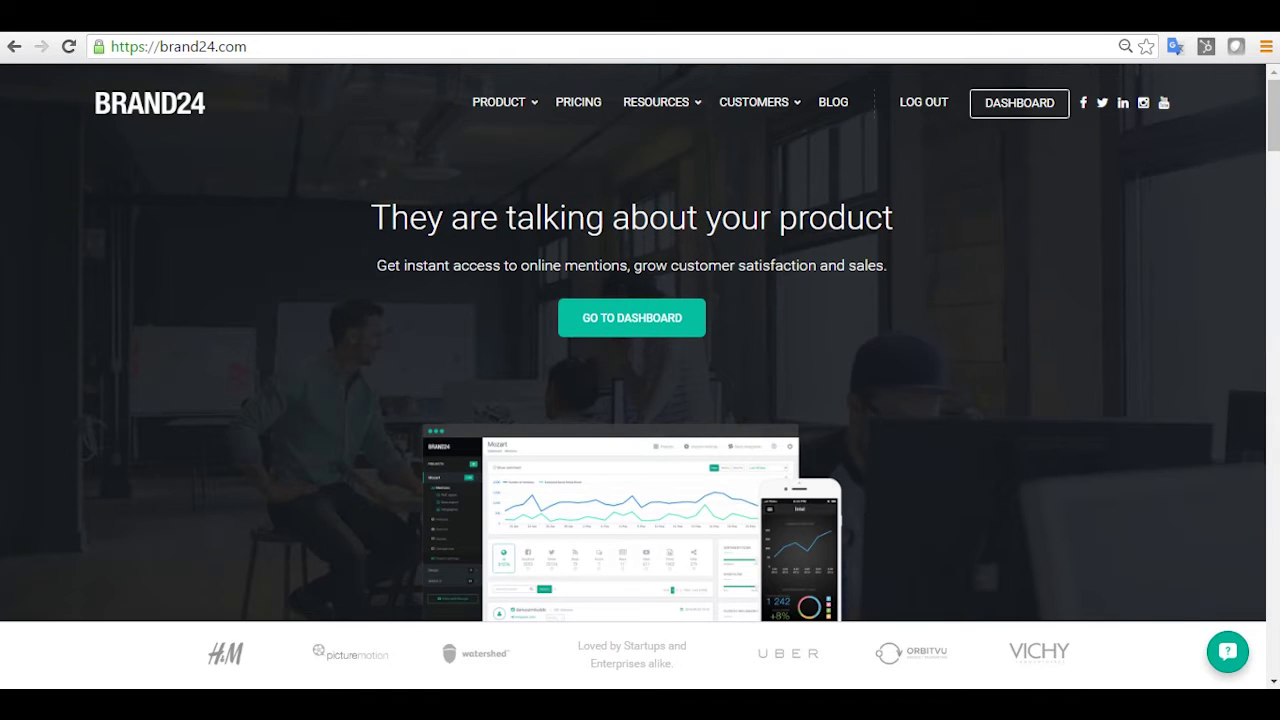
# Go from the brand24.com homepage to the account dashboard using the top navigation.
pyautogui.click(628, 326)
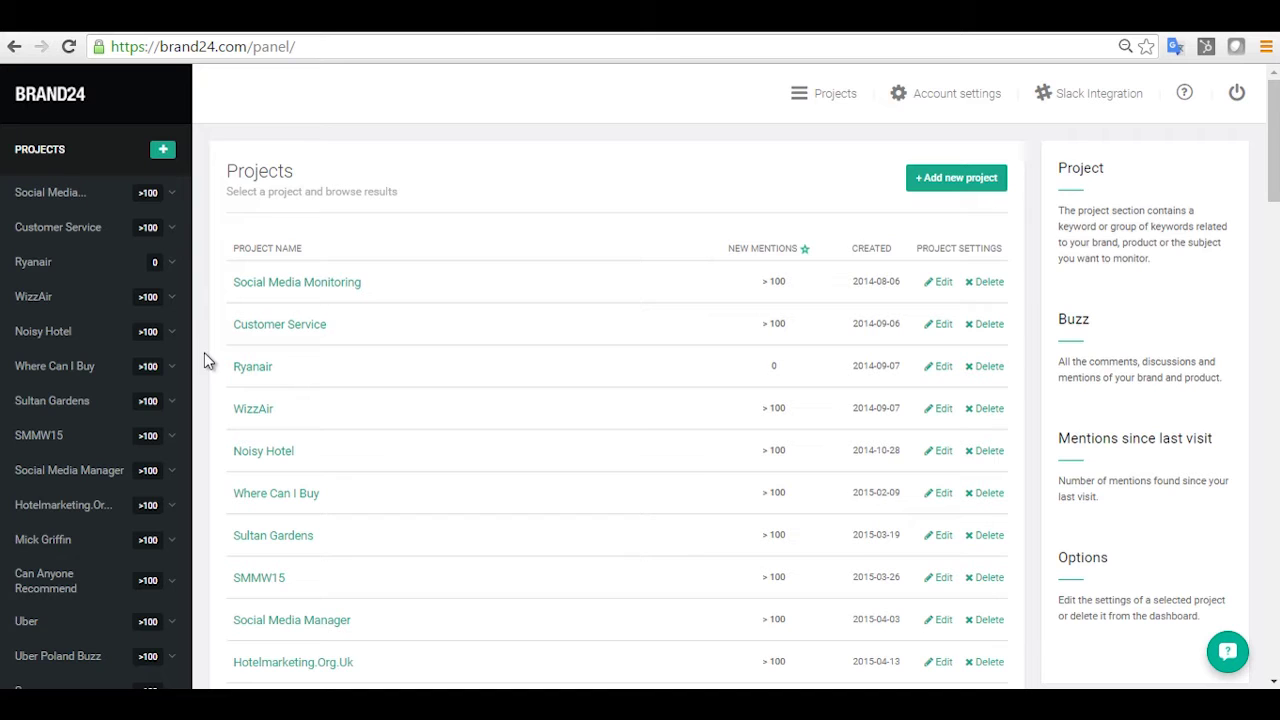
# Open the Ryanair mentions and apply the Last 30 days range, 15 Jun to 15 Jul 2016.
pyautogui.click(253, 368)
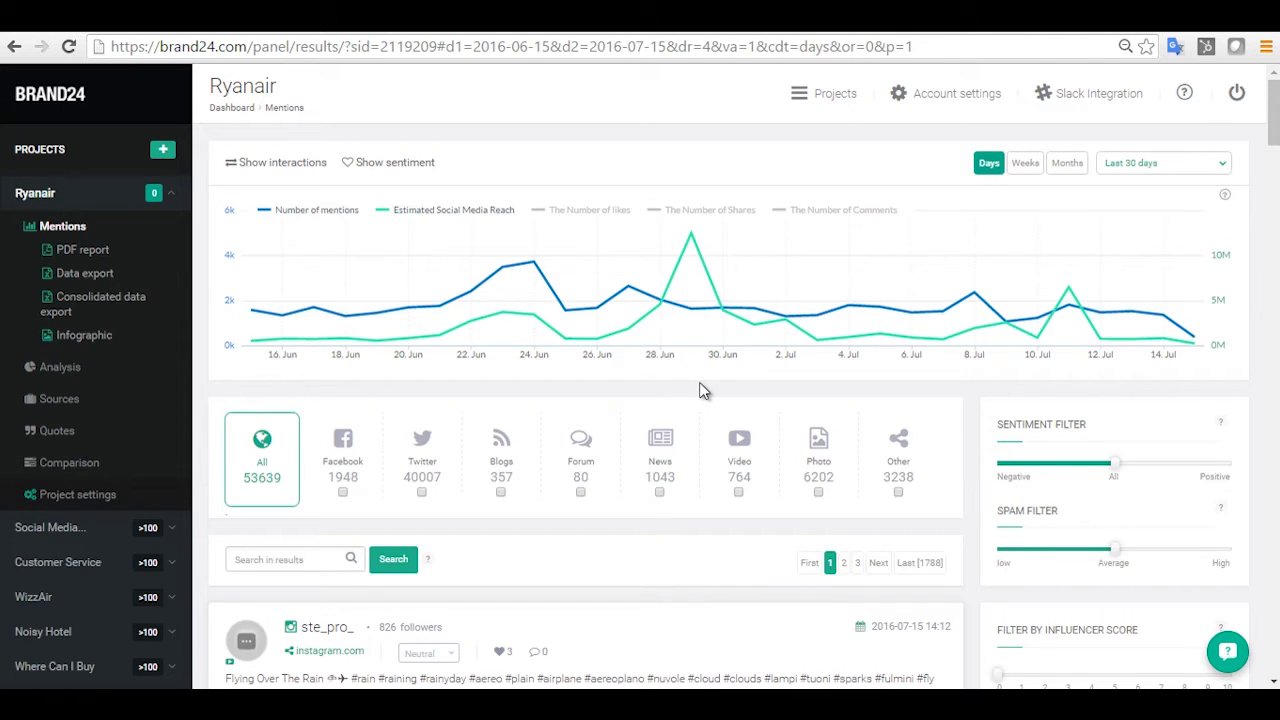
pyautogui.moveTo(705, 345)
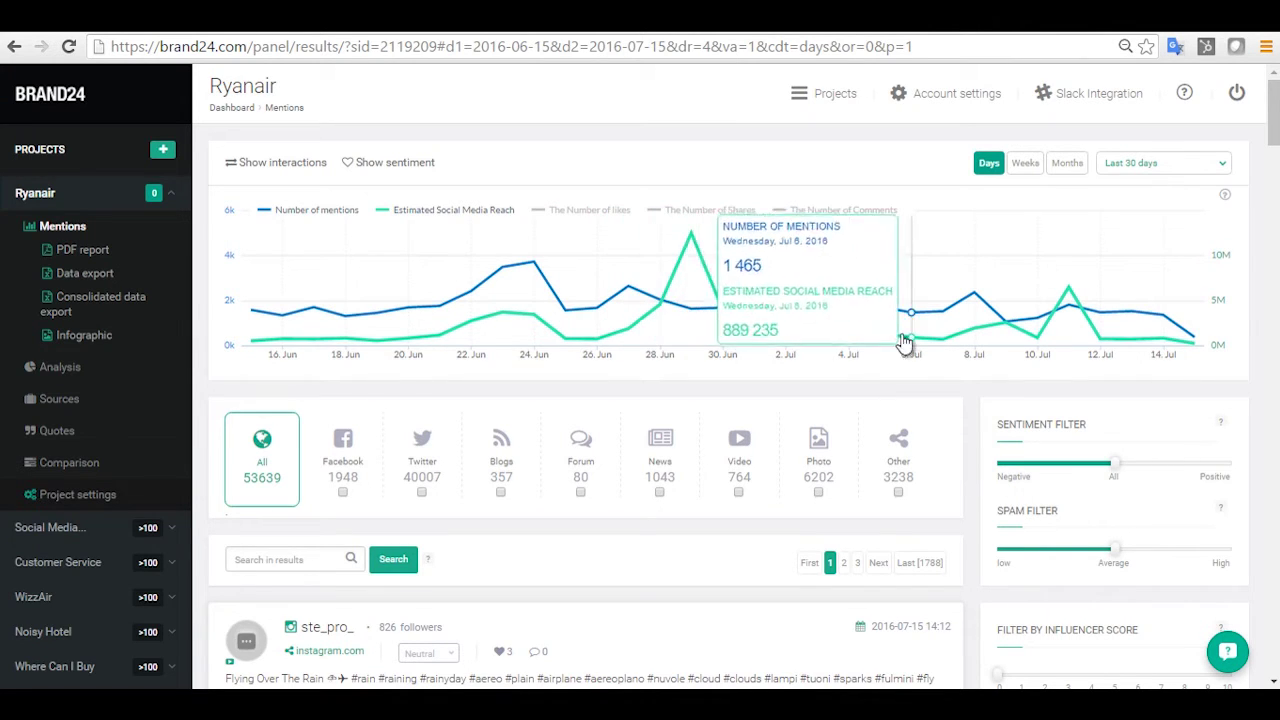
pyautogui.click(1228, 170)
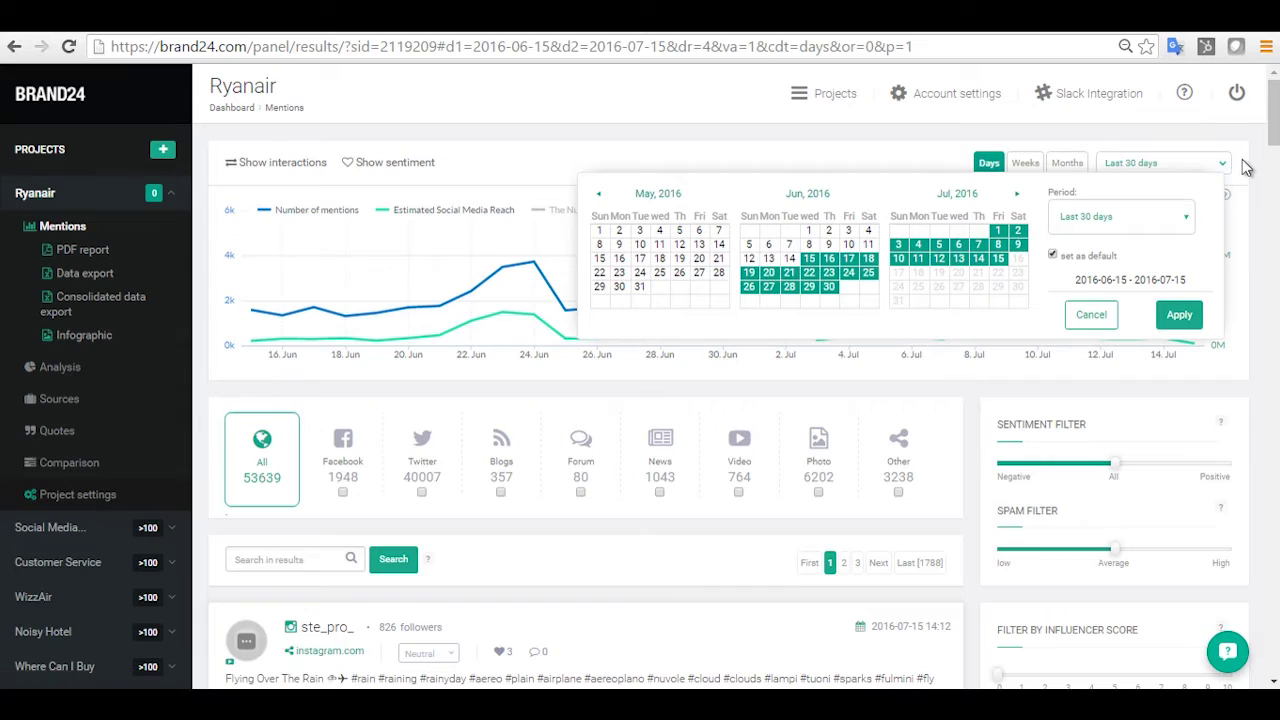
pyautogui.click(1177, 315)
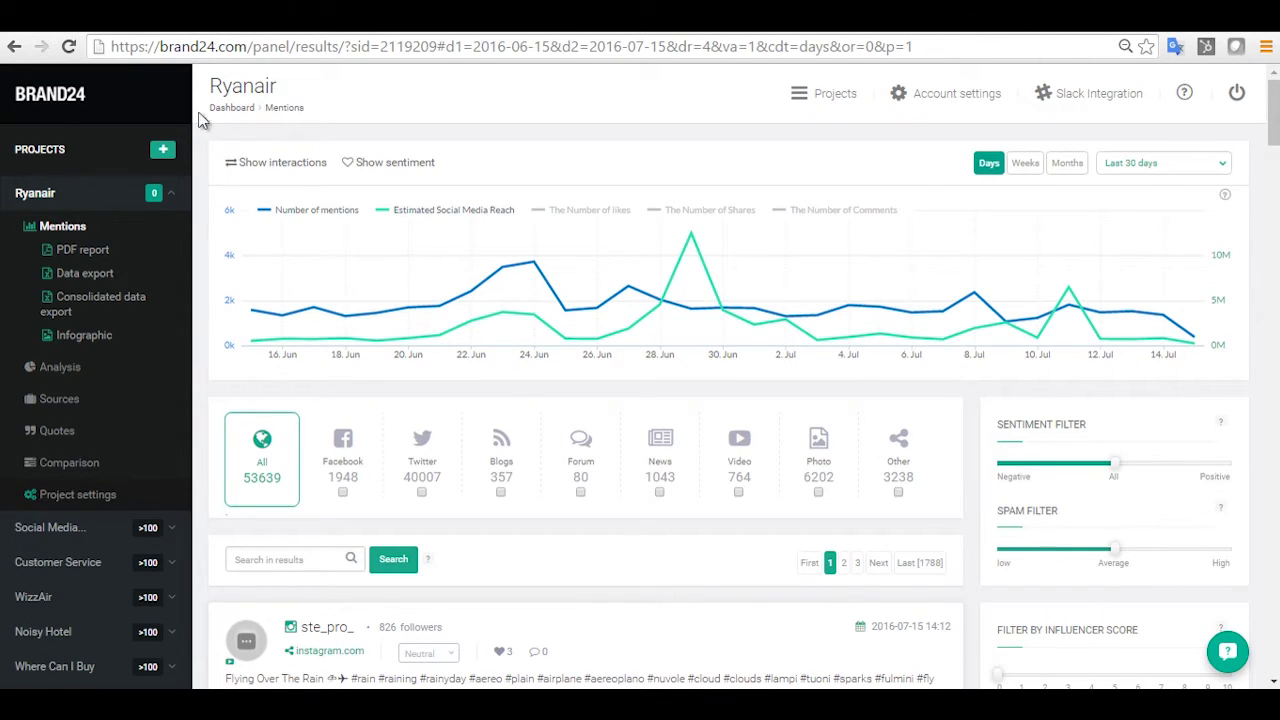
# Turn on interaction lines (likes, shares, comments) and the positive/negative sentiment chart.
pyautogui.click(251, 164)
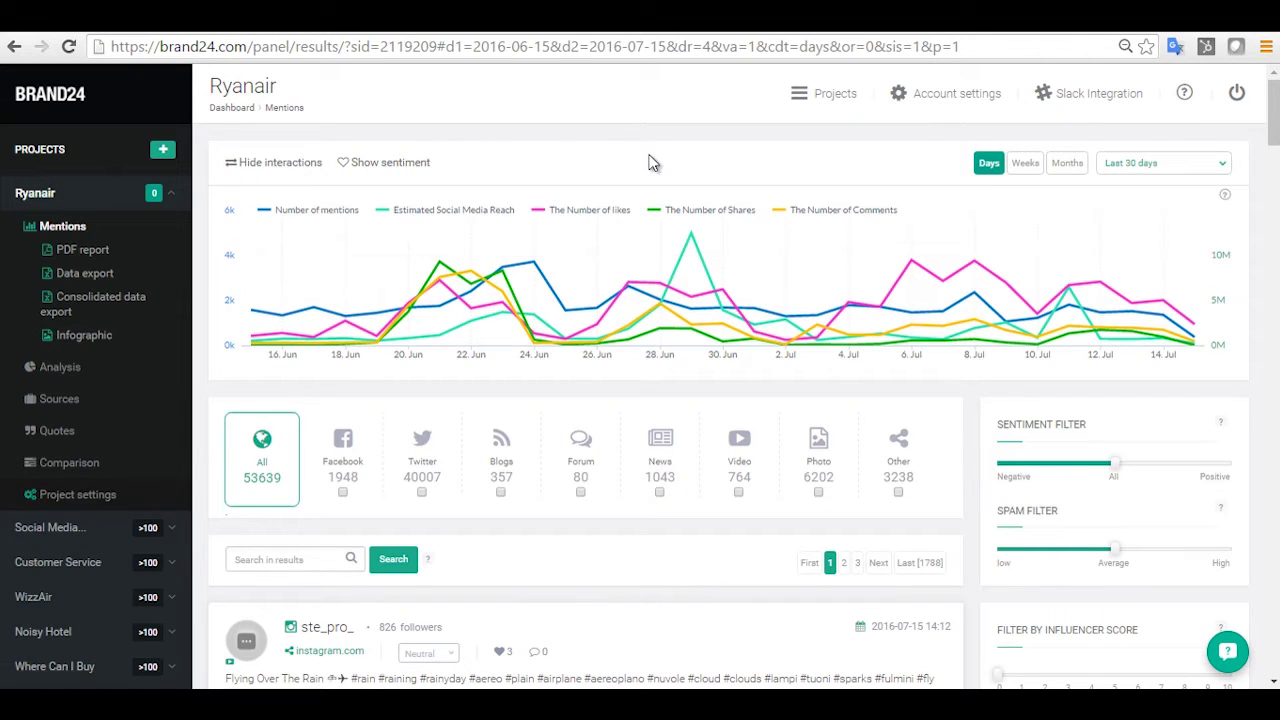
pyautogui.moveTo(681, 250)
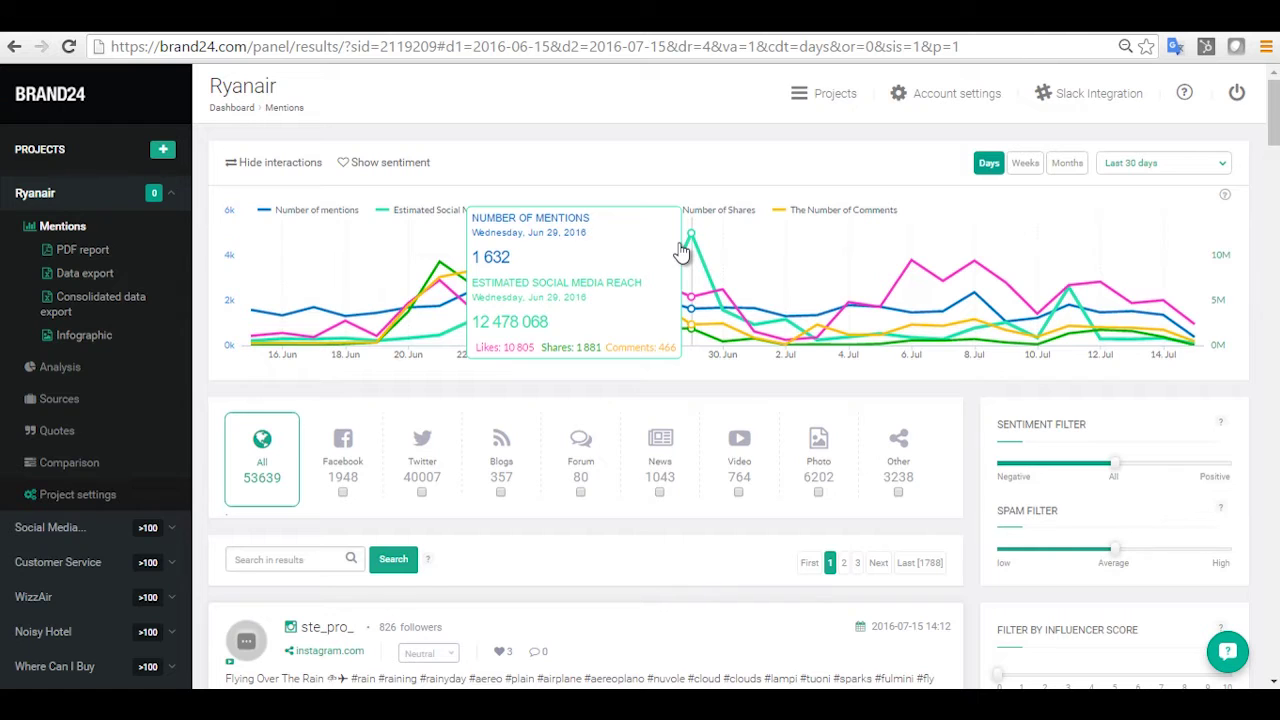
pyautogui.click(400, 170)
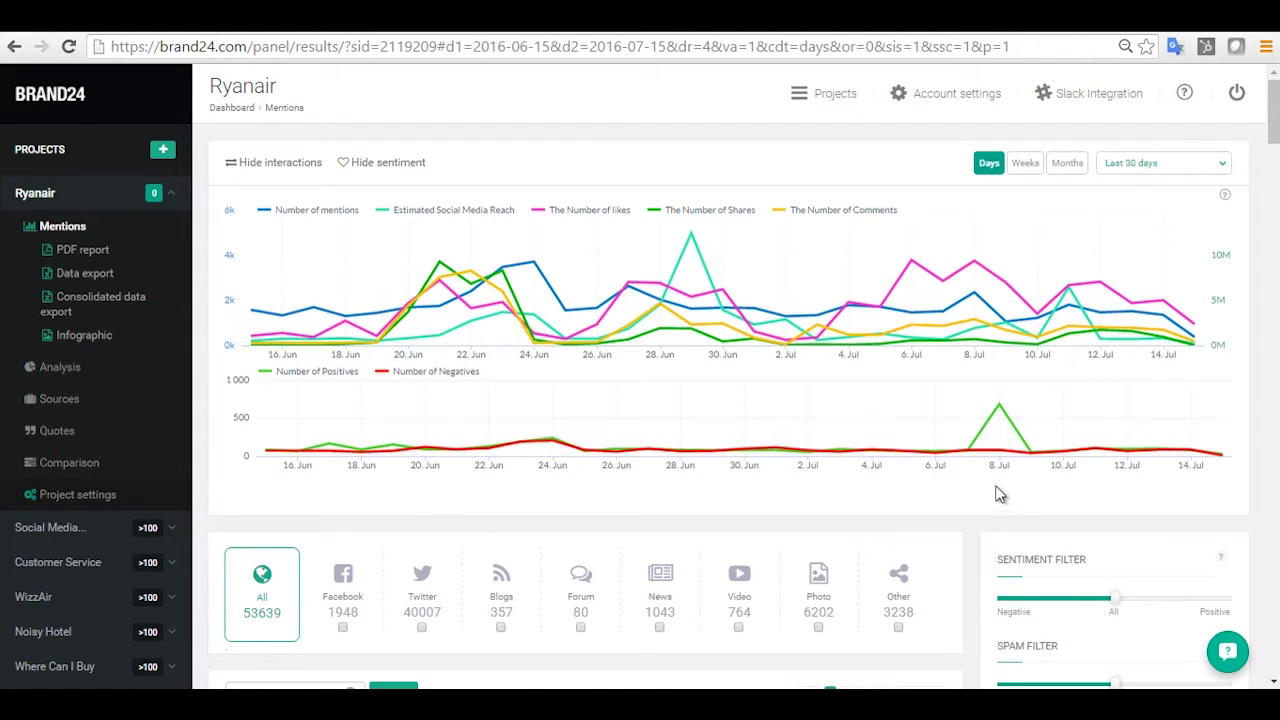
pyautogui.moveTo(996, 424)
# Scroll down the results to reach the Ryanair Boeing 737 Instagram mention.
pyautogui.scroll(-3, 203, 353)
pyautogui.scroll(-5, 206, 395)
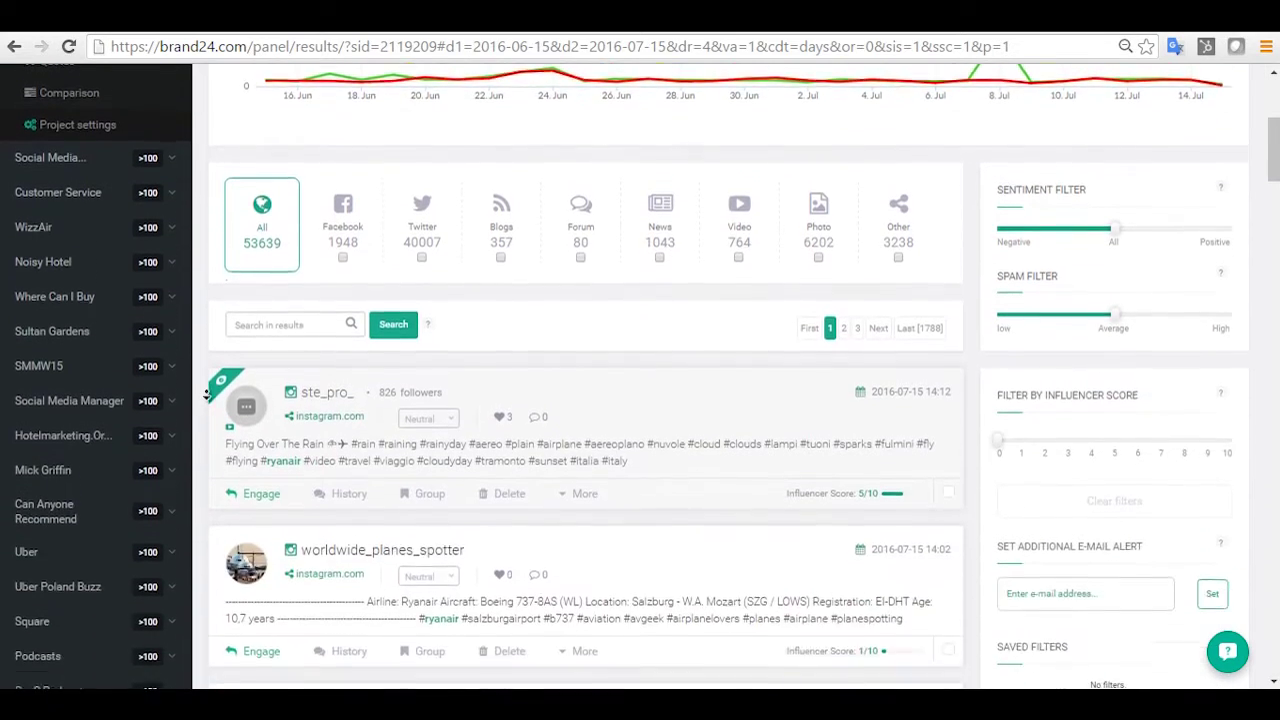
pyautogui.scroll(-1, 206, 395)
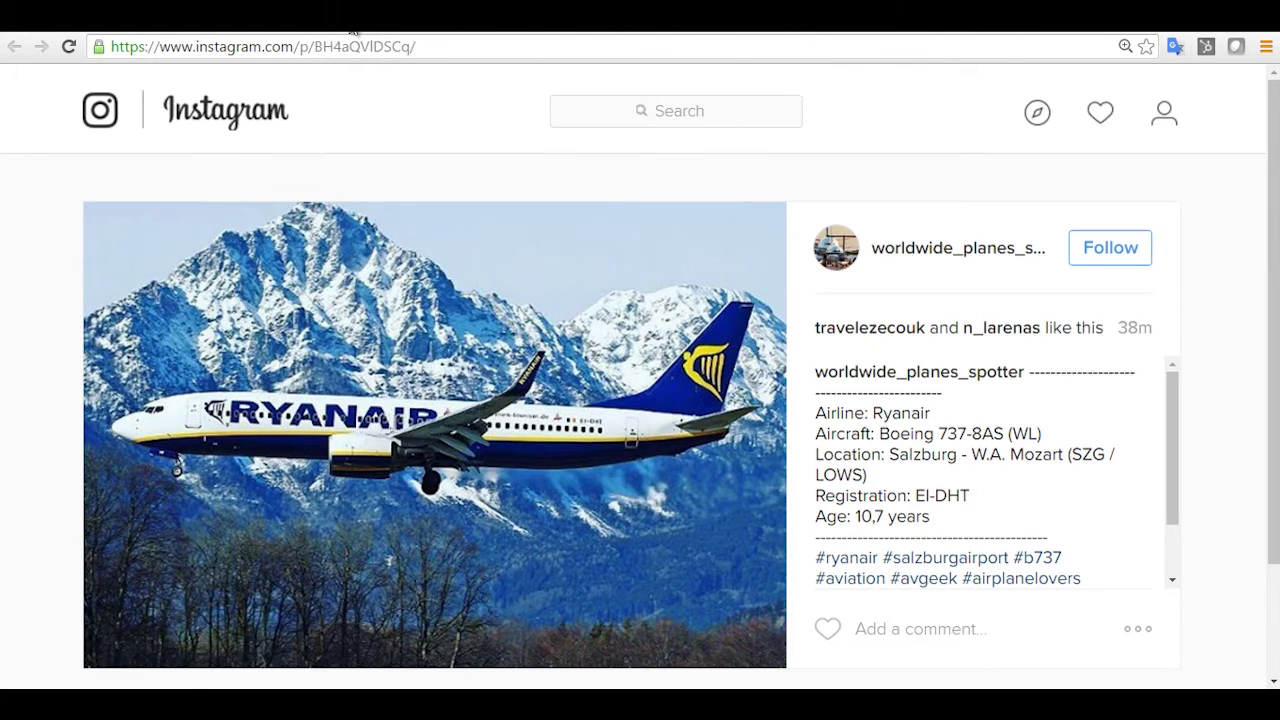
# Switch back to the Brand24 tab showing the Ryanair mentions list.
pyautogui.hotkey('ctrl', 'Tab')
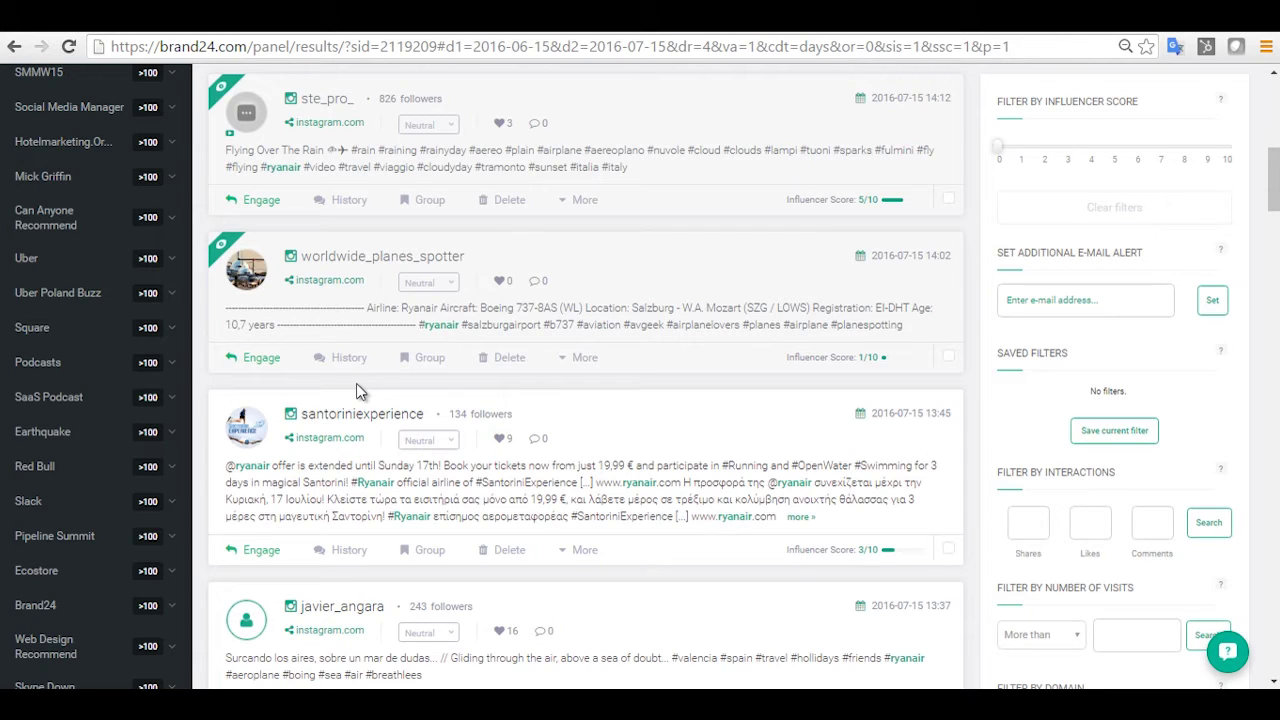
pyautogui.click(422, 368)
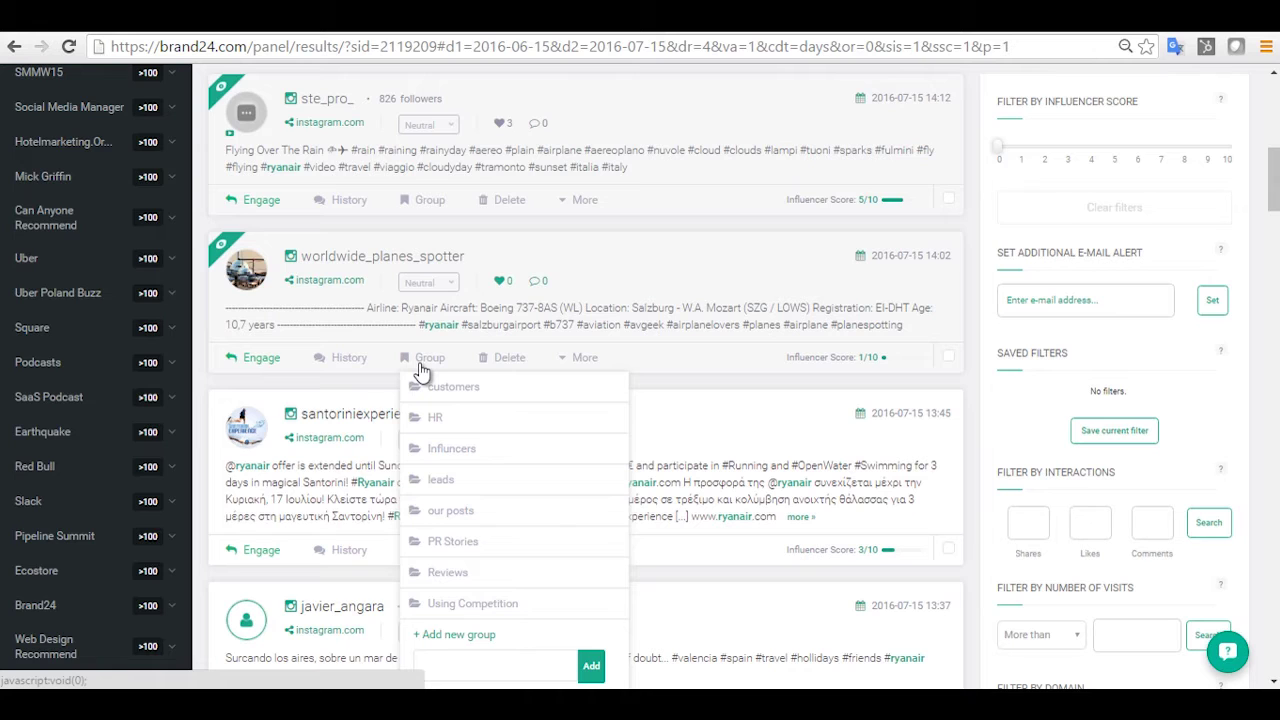
pyautogui.click(418, 371)
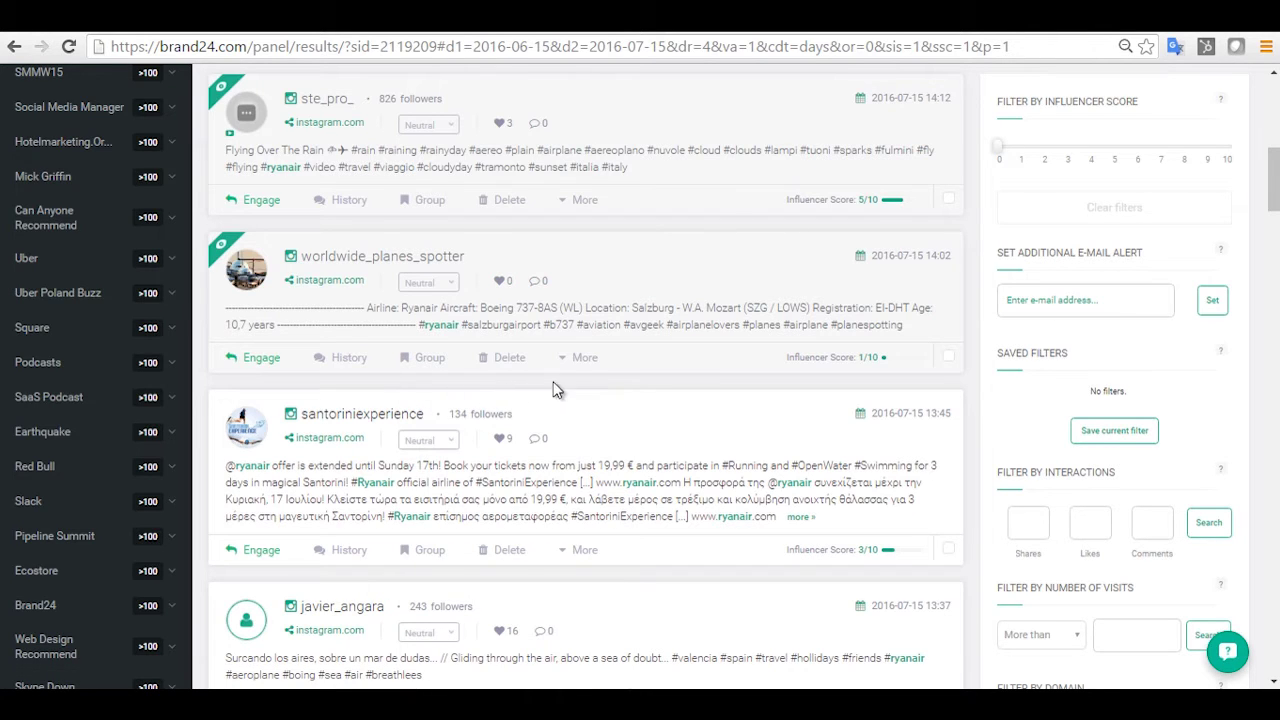
pyautogui.click(585, 359)
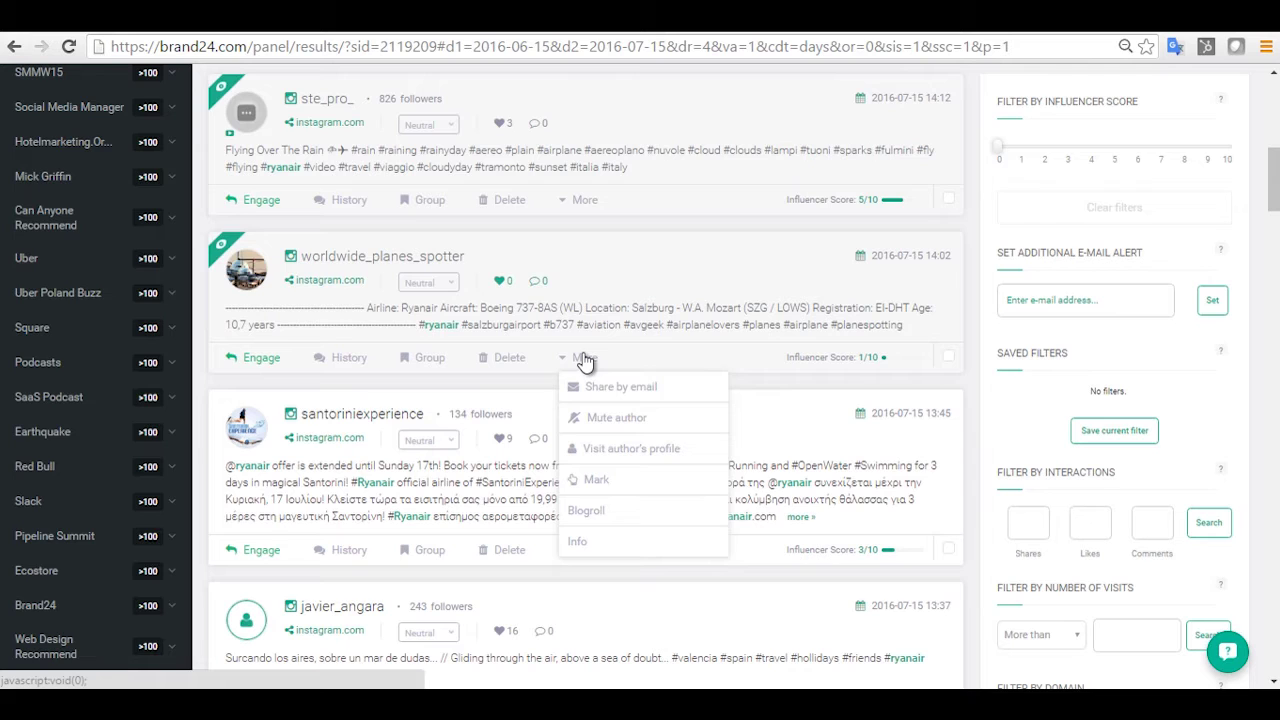
pyautogui.click(571, 364)
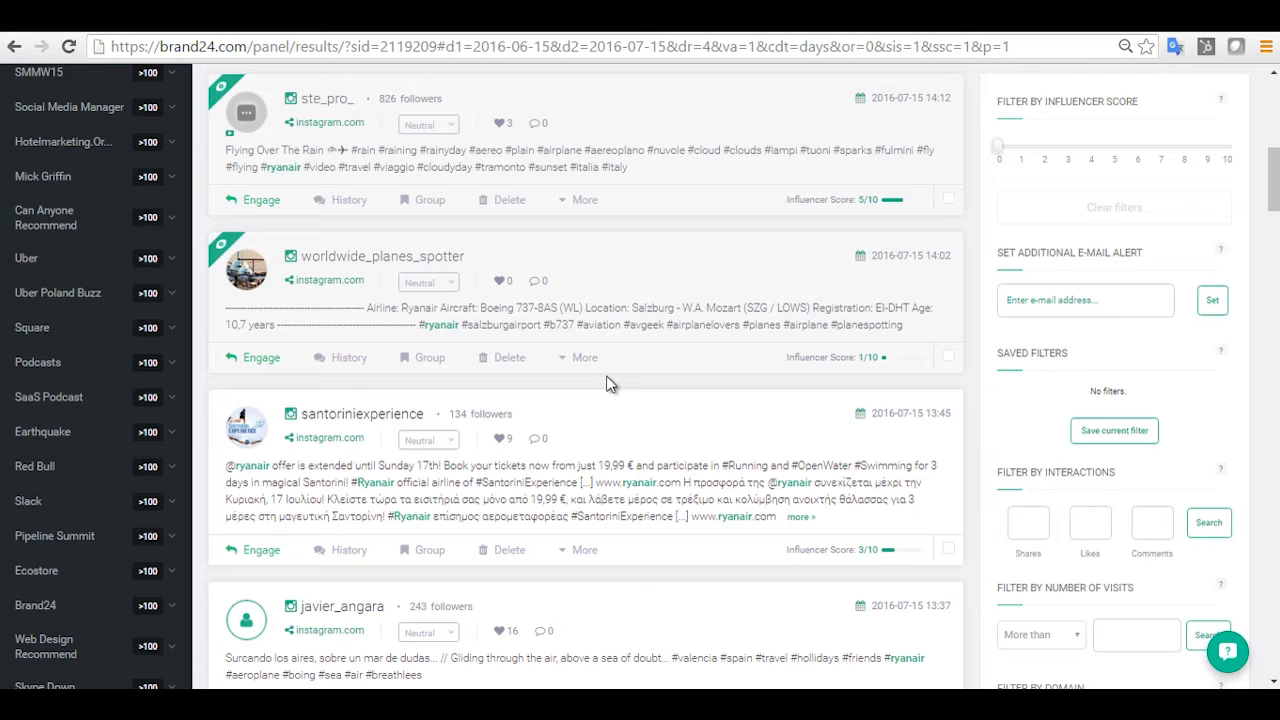
pyautogui.click(501, 438)
pyautogui.moveTo(1275, 190); pyautogui.dragTo(1275, 127)
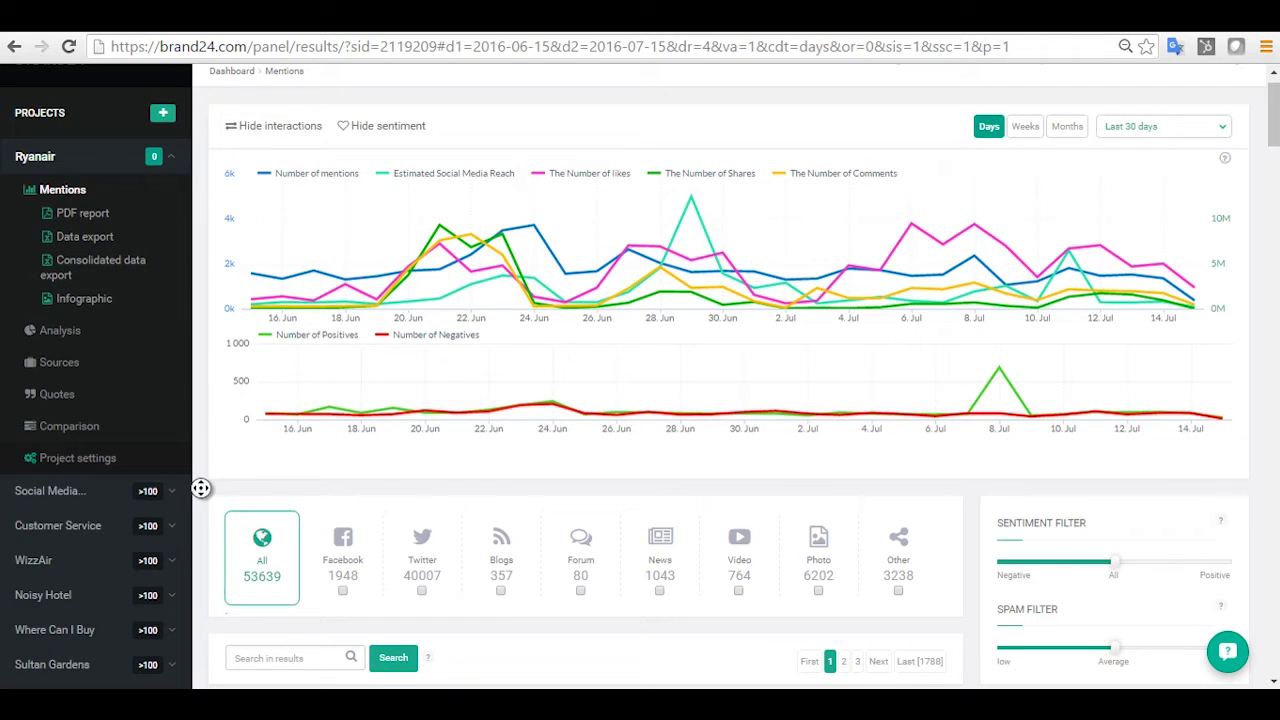
pyautogui.scroll(-3, 201, 488)
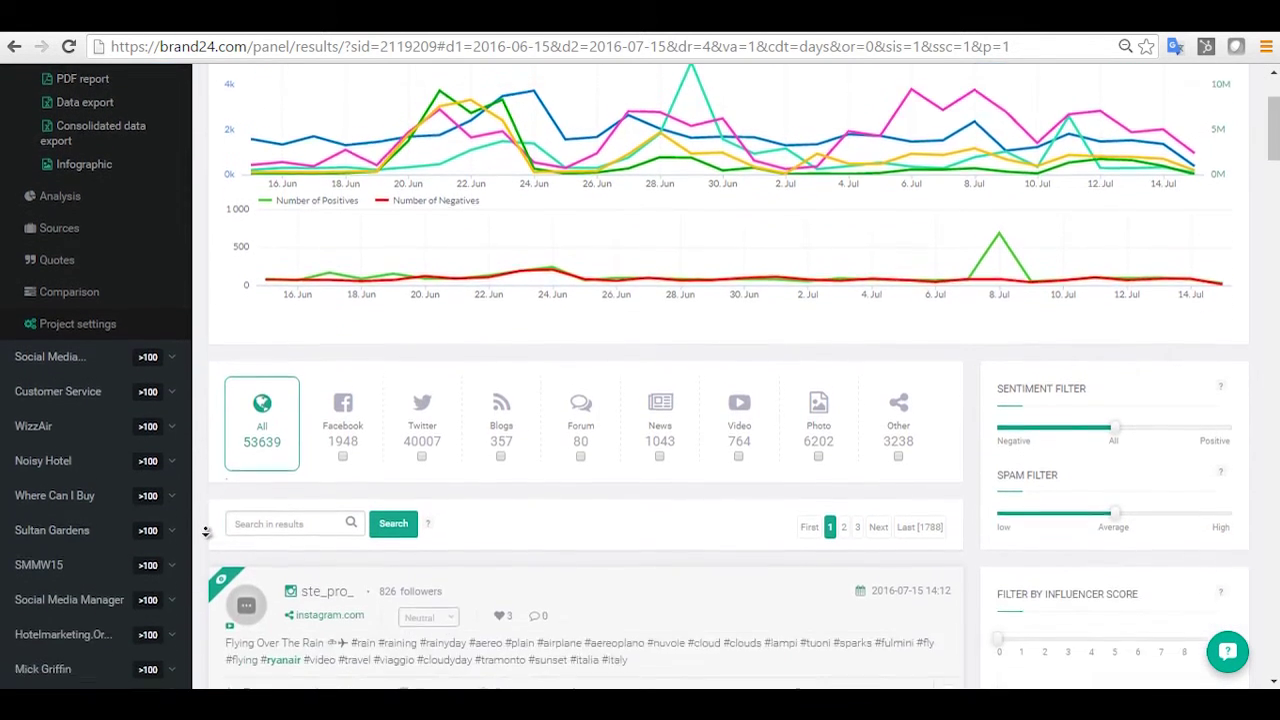
pyautogui.scroll(-3, 205, 532)
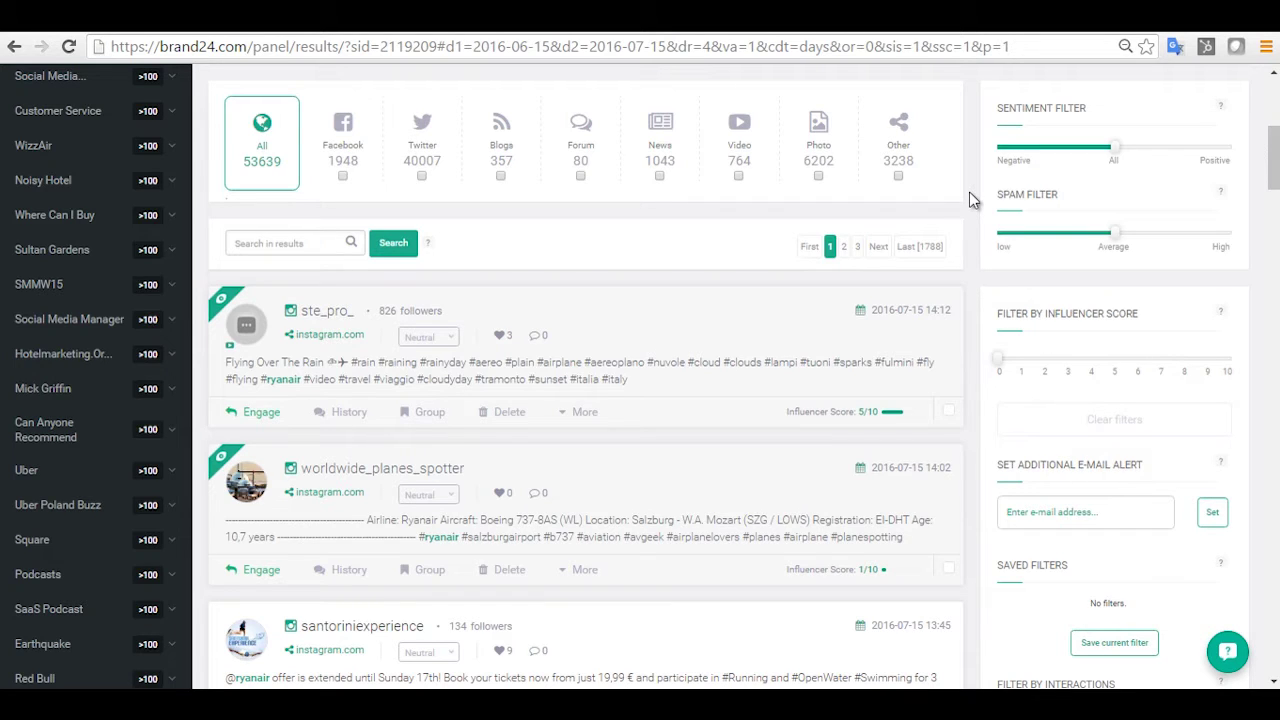
pyautogui.click(1000, 150)
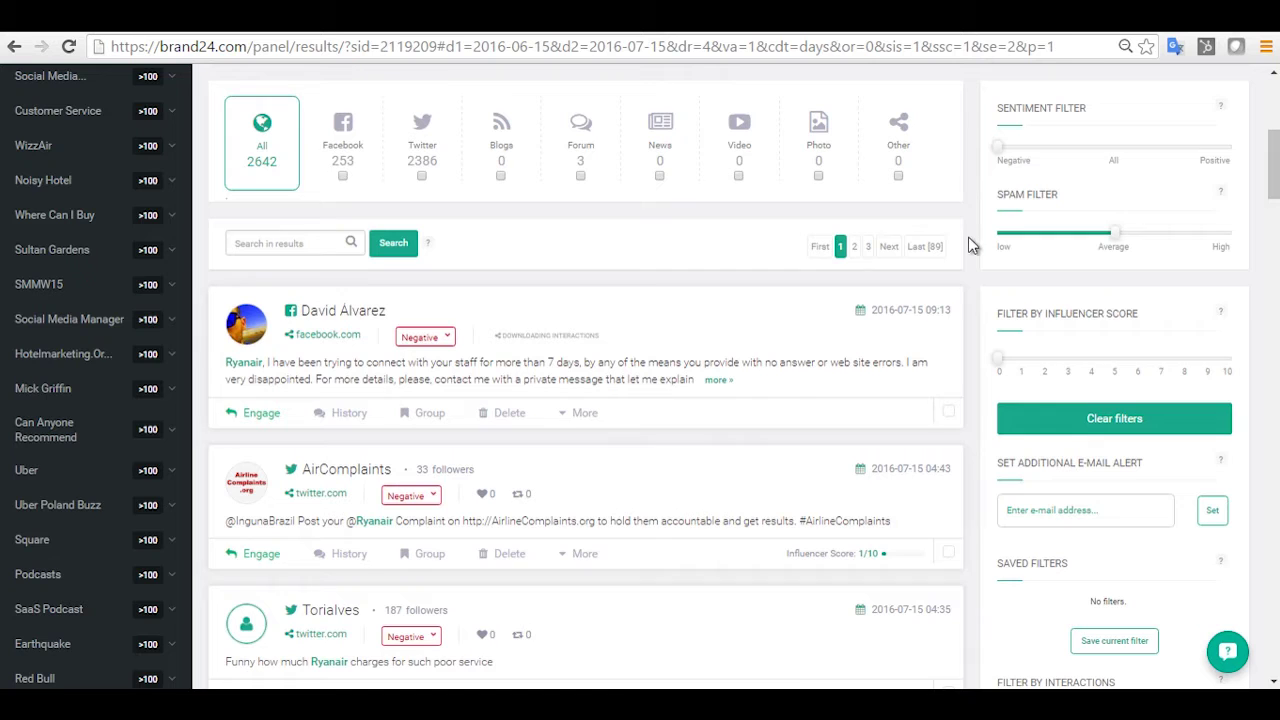
pyautogui.scroll(-3, 961, 258)
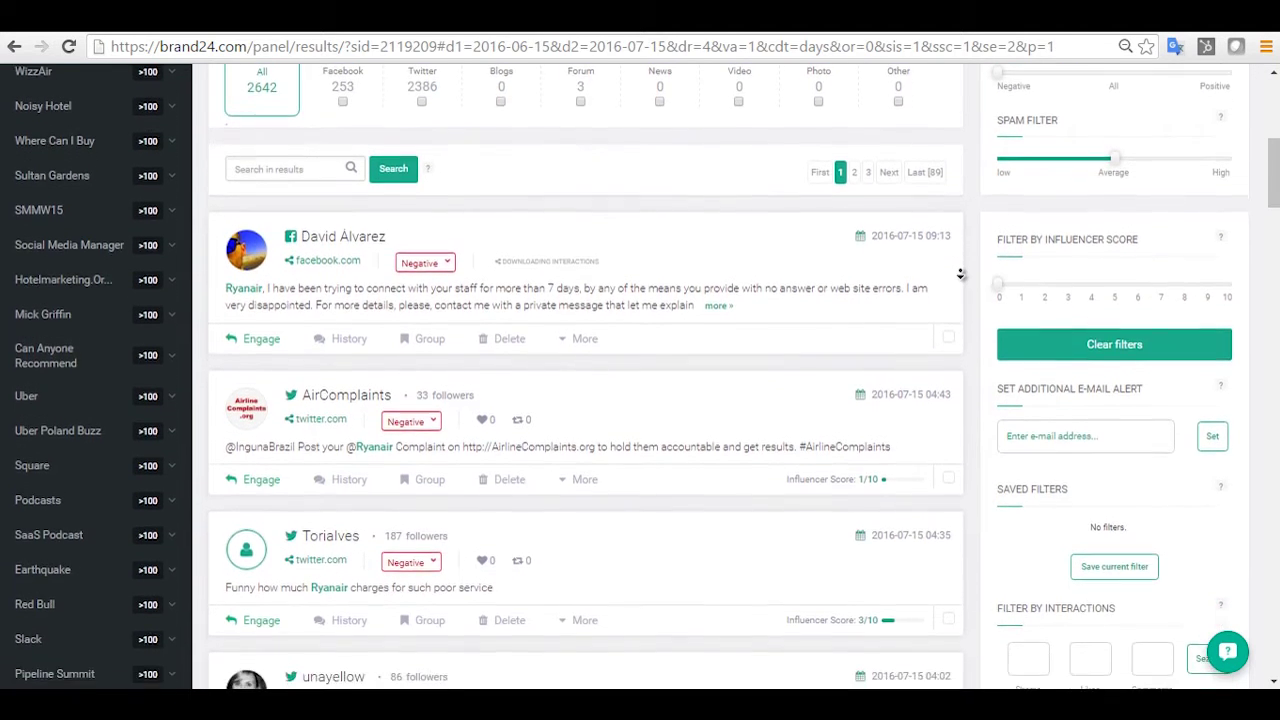
pyautogui.scroll(-1, 960, 273)
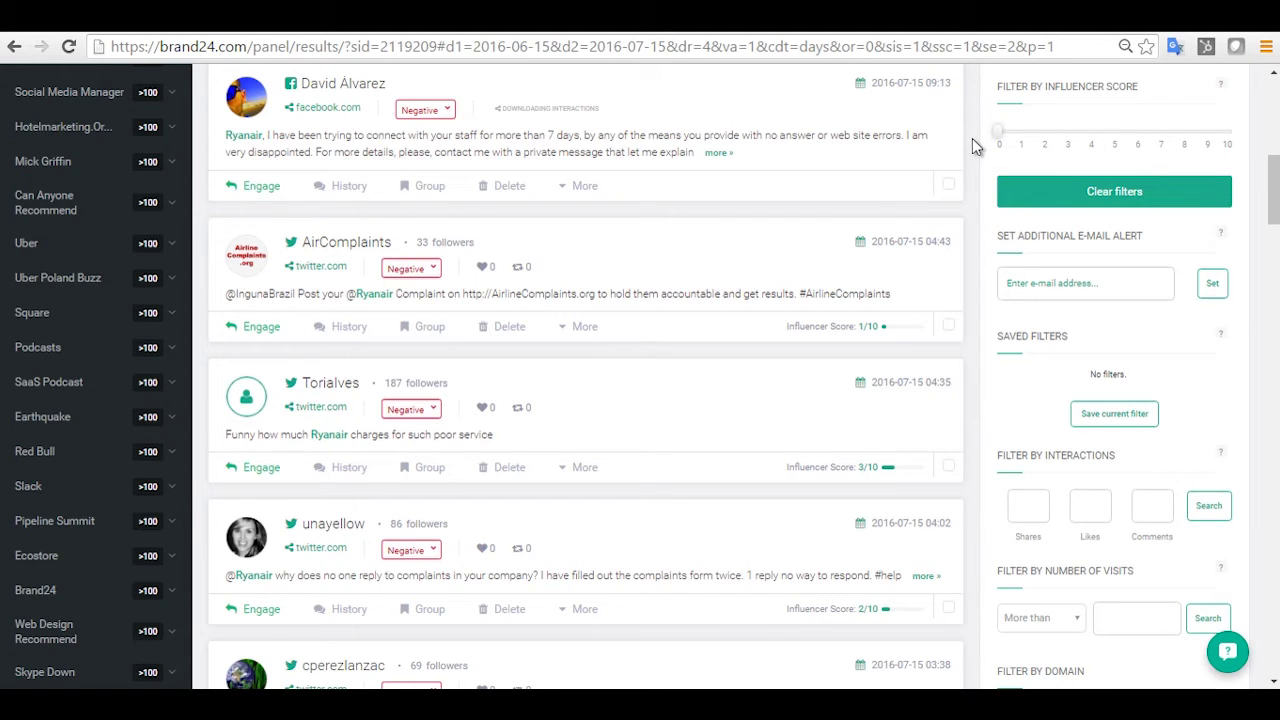
pyautogui.scroll(-2, 968, 170)
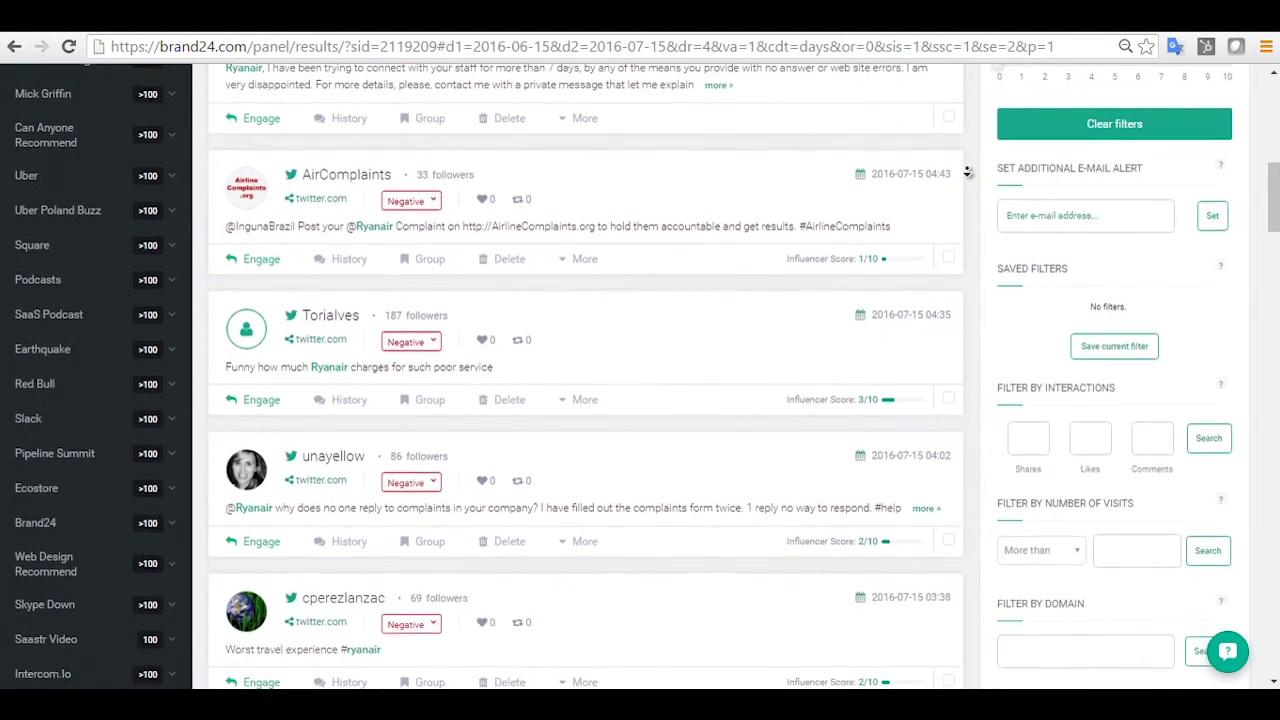
pyautogui.scroll(-2, 968, 172)
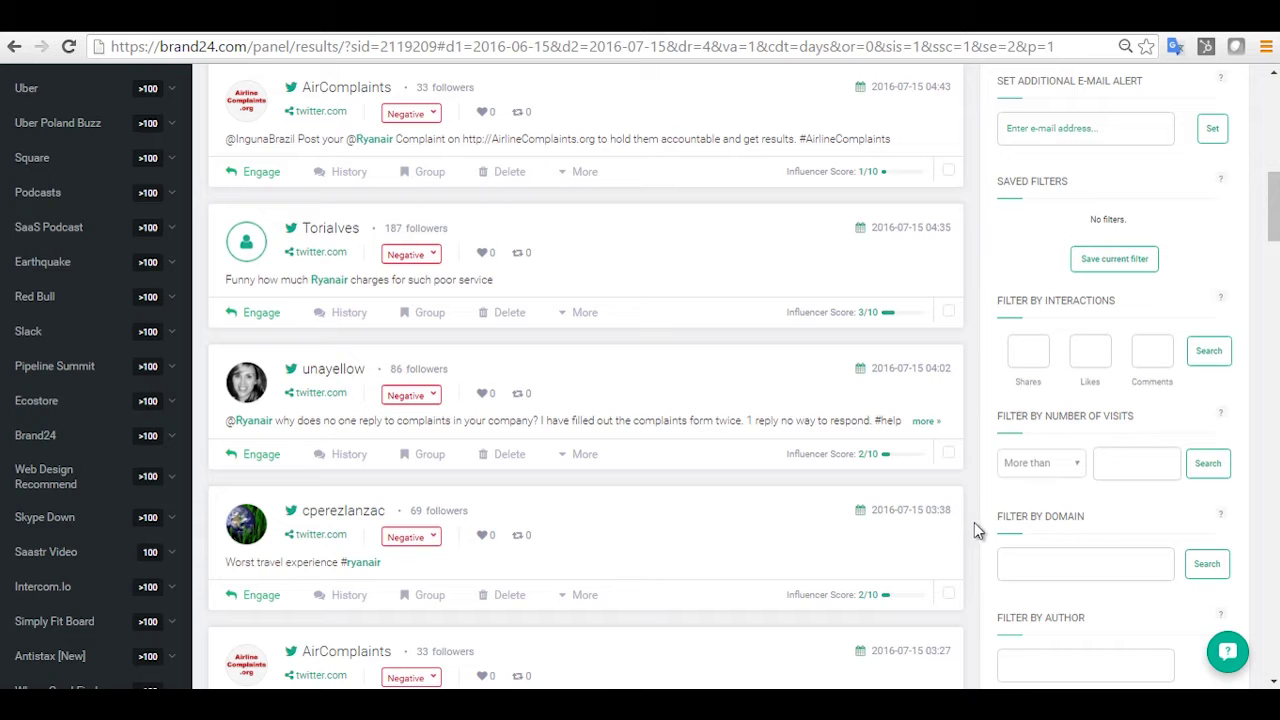
pyautogui.scroll(-2, 975, 470)
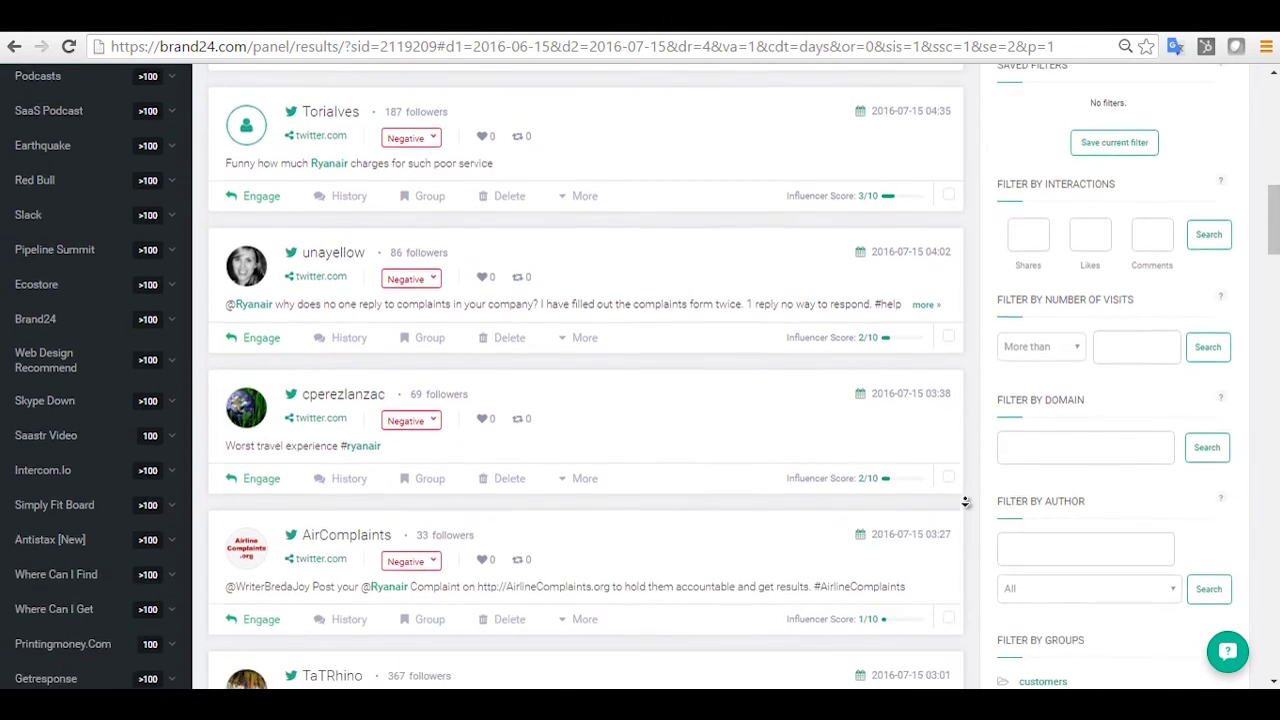
pyautogui.scroll(-4, 966, 501)
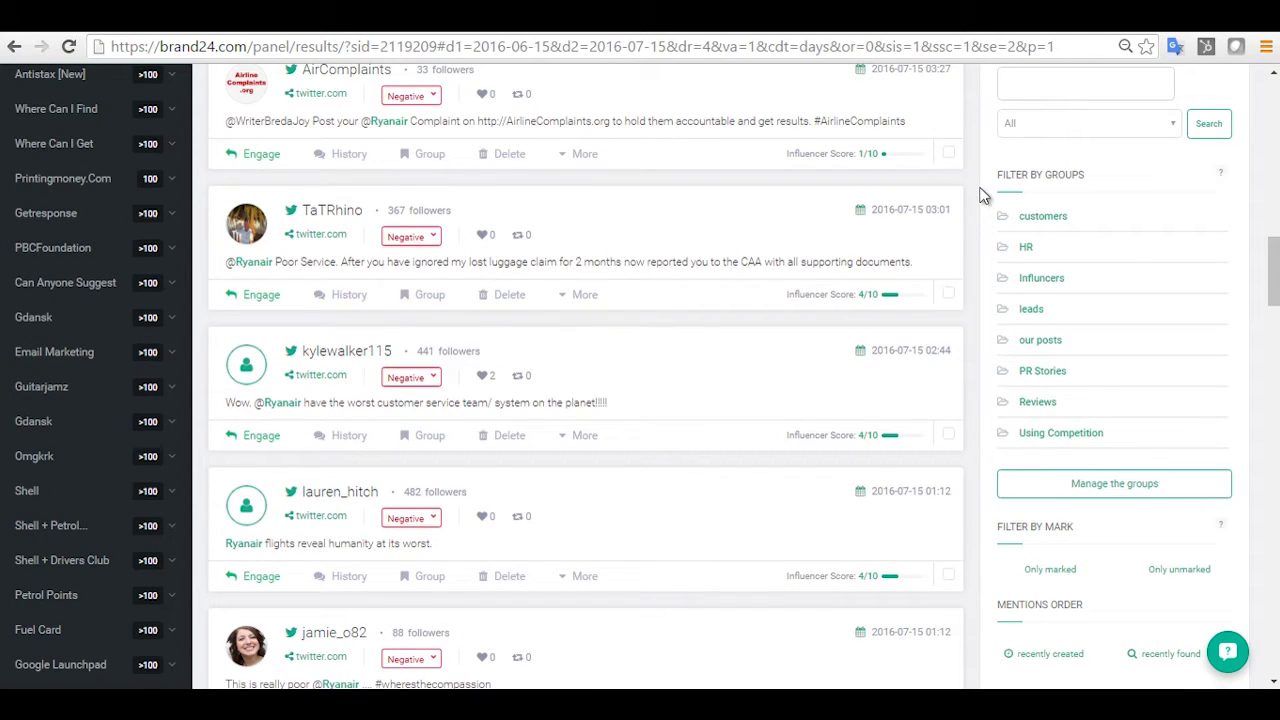
pyautogui.scroll(1, 983, 195)
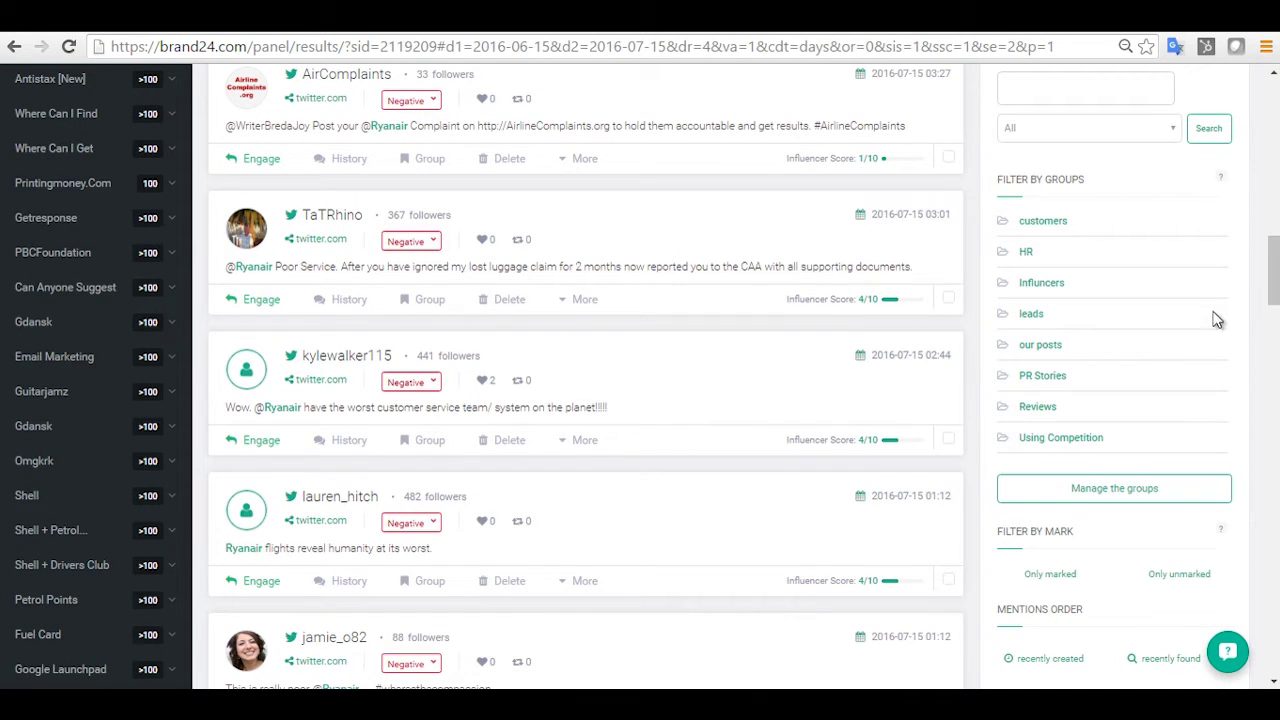
pyautogui.moveTo(1275, 292); pyautogui.dragTo(1275, 208)
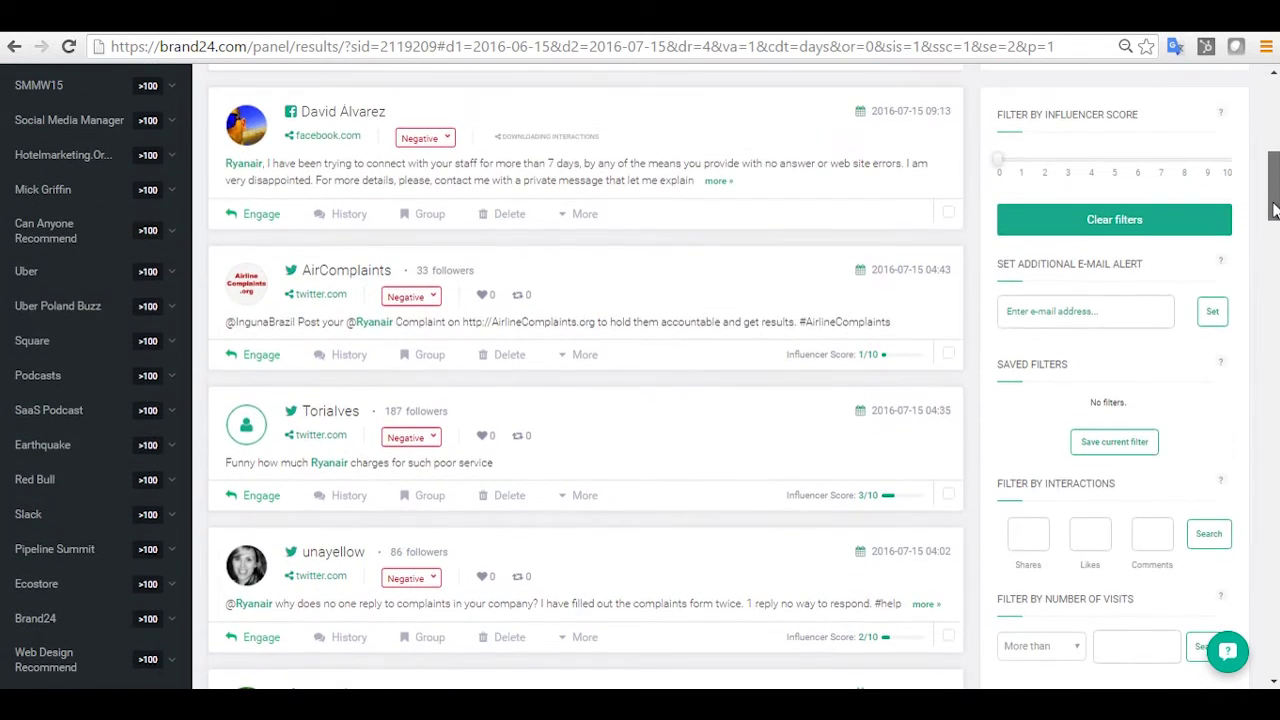
# Save the negative-mentions view as a filter named 'Ryanair Negative' and confirm.
pyautogui.click(1097, 441)
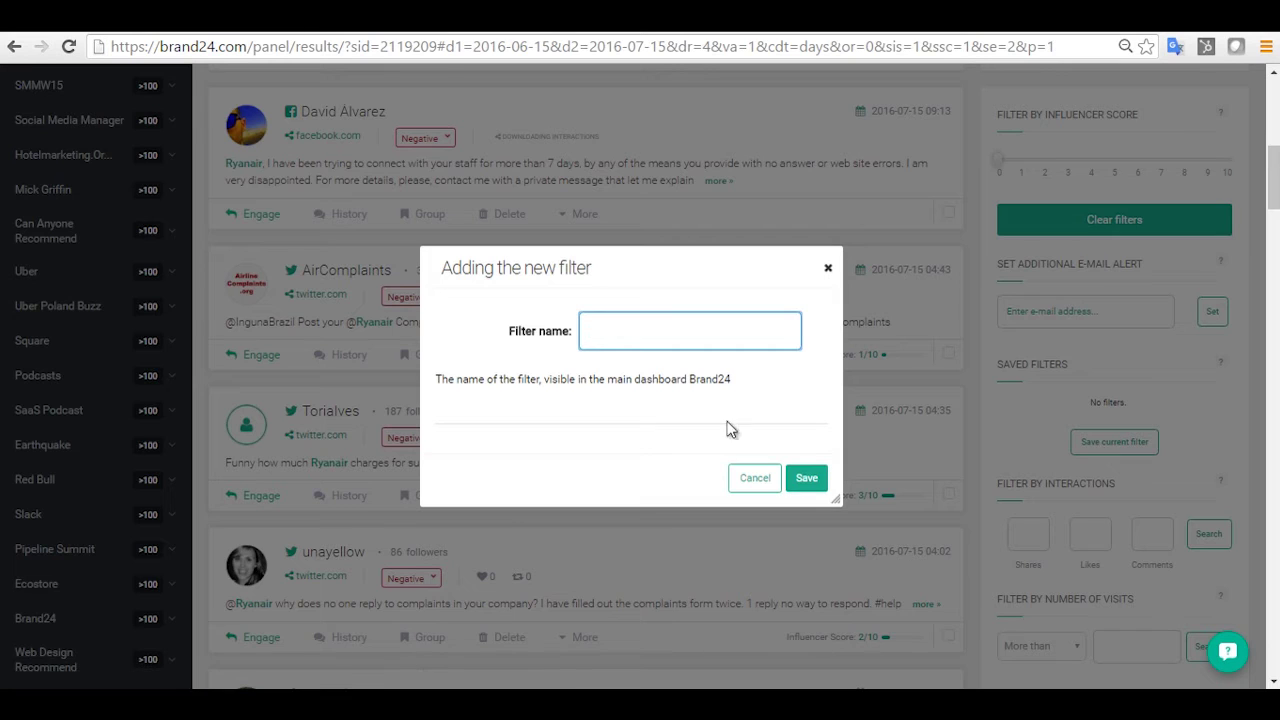
pyautogui.write('h')
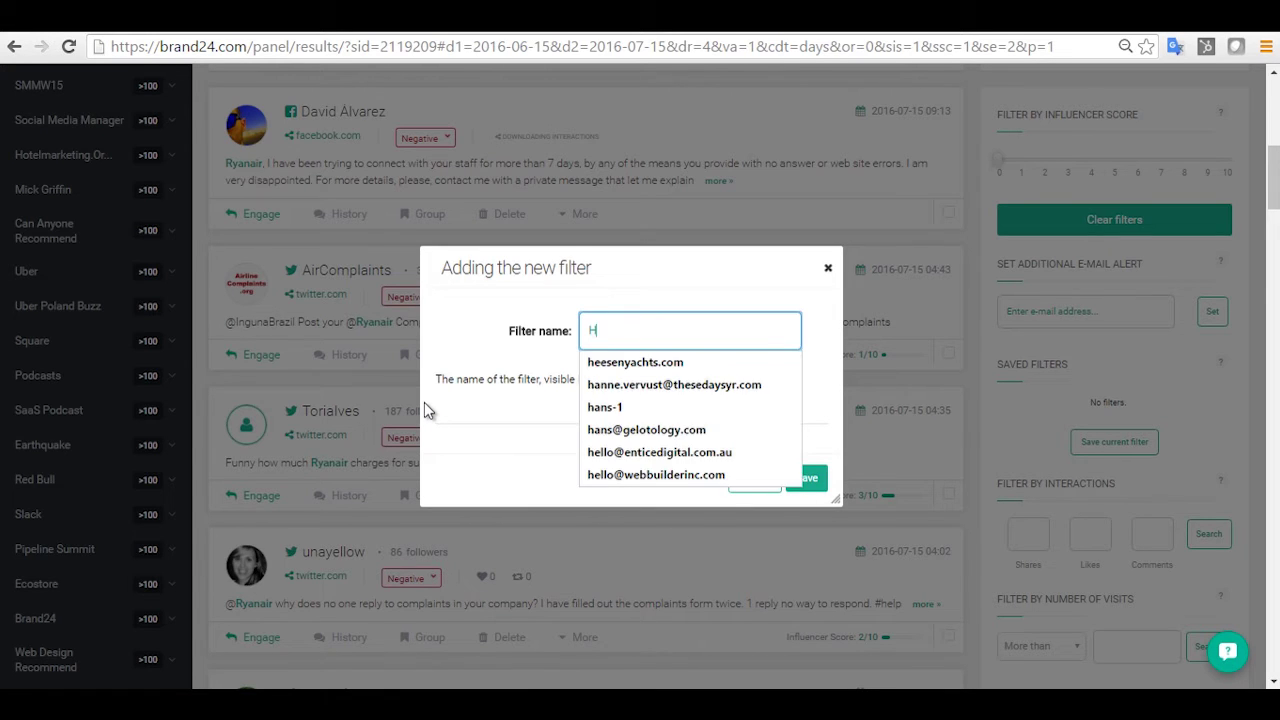
pyautogui.press('BackSpace')
pyautogui.write('Ryan')
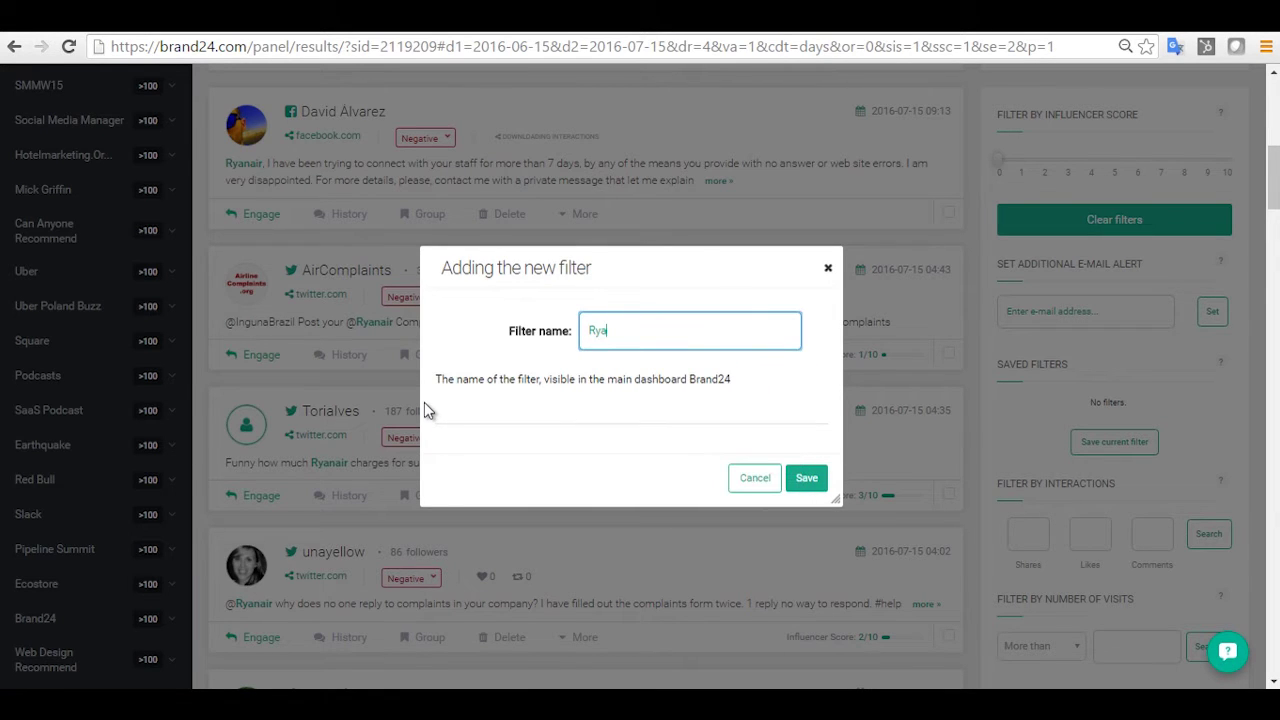
pyautogui.write('air Negative')
pyautogui.click(810, 480)
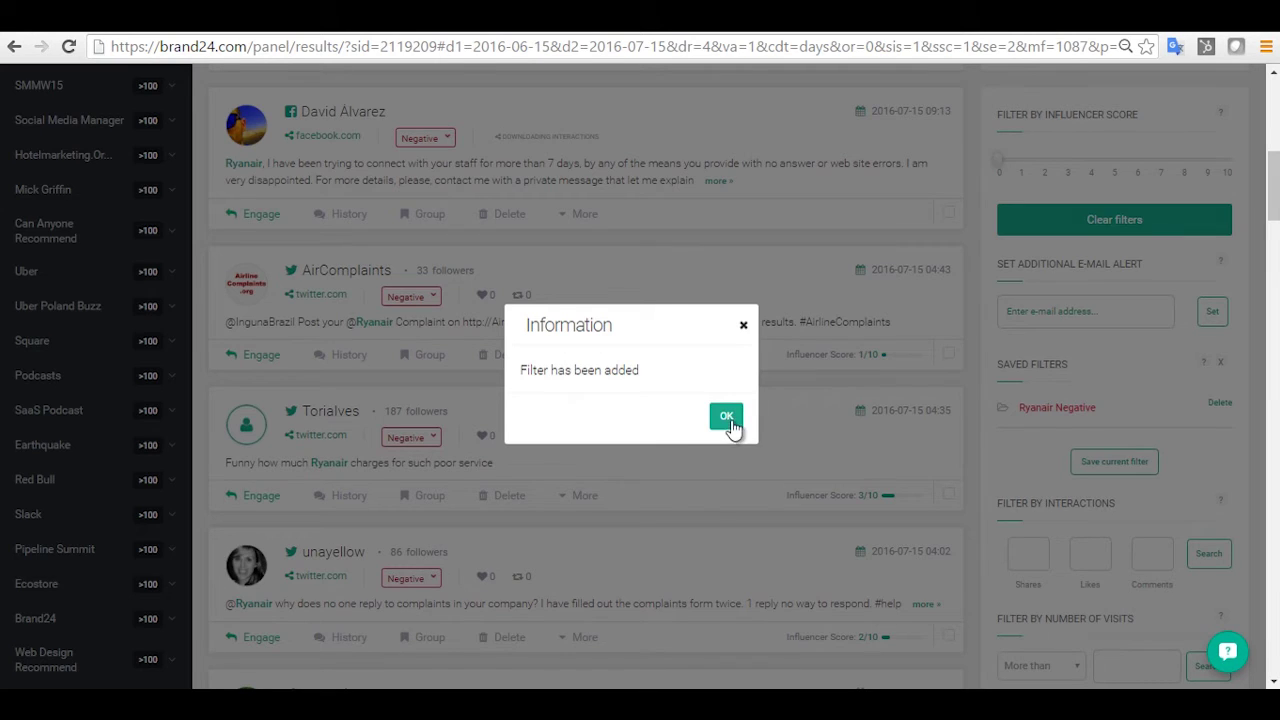
pyautogui.click(729, 425)
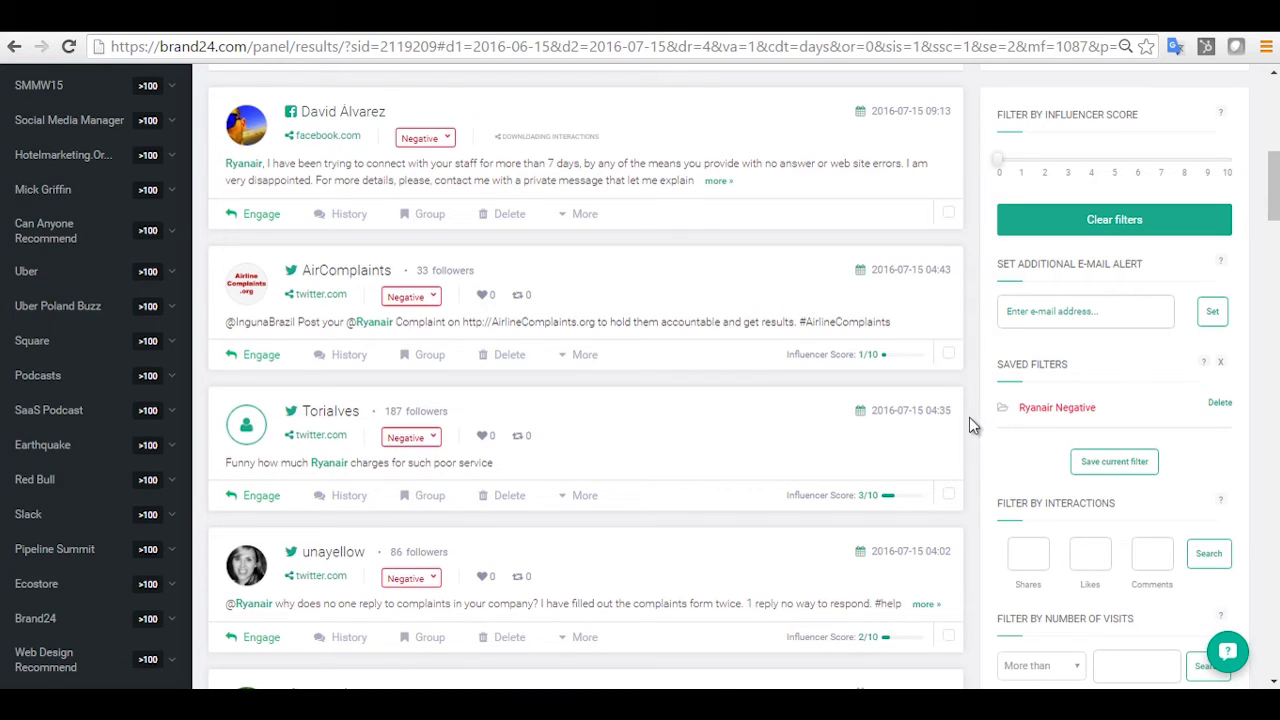
# Create an extra e-mail alert for these negative mentions, sent to the user's own address.
pyautogui.click(1046, 309)
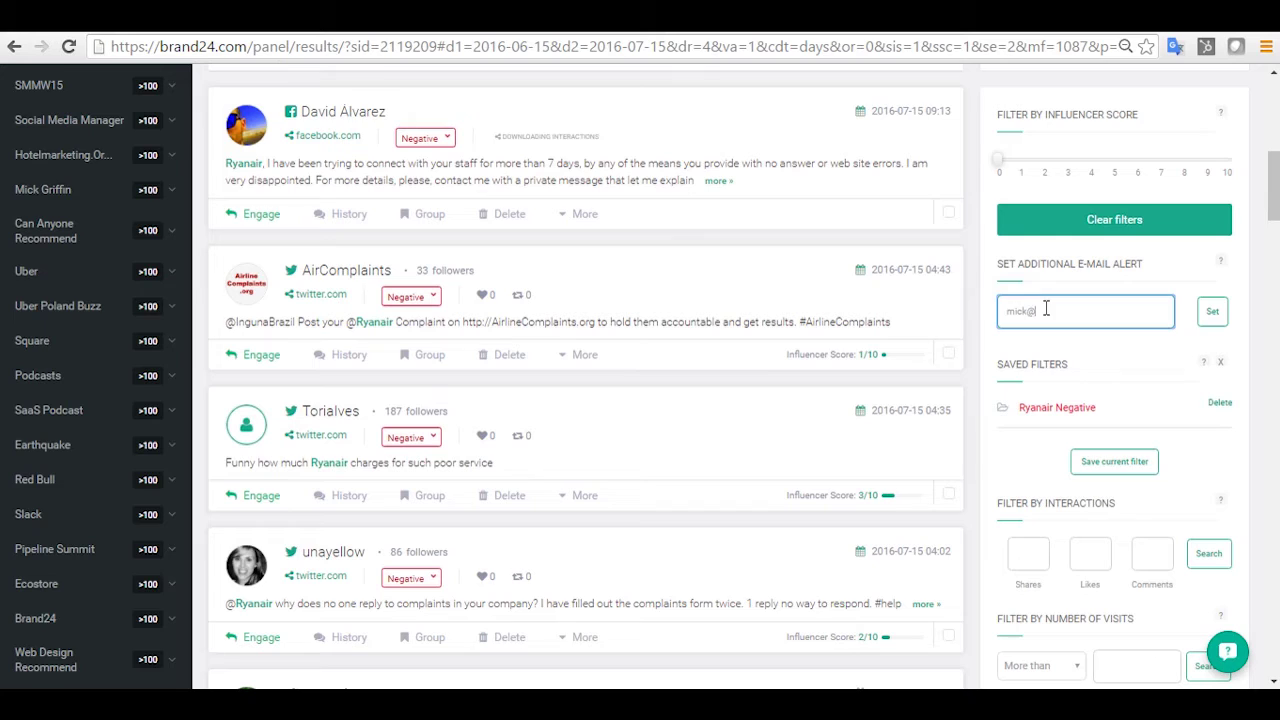
pyautogui.click(1212, 314)
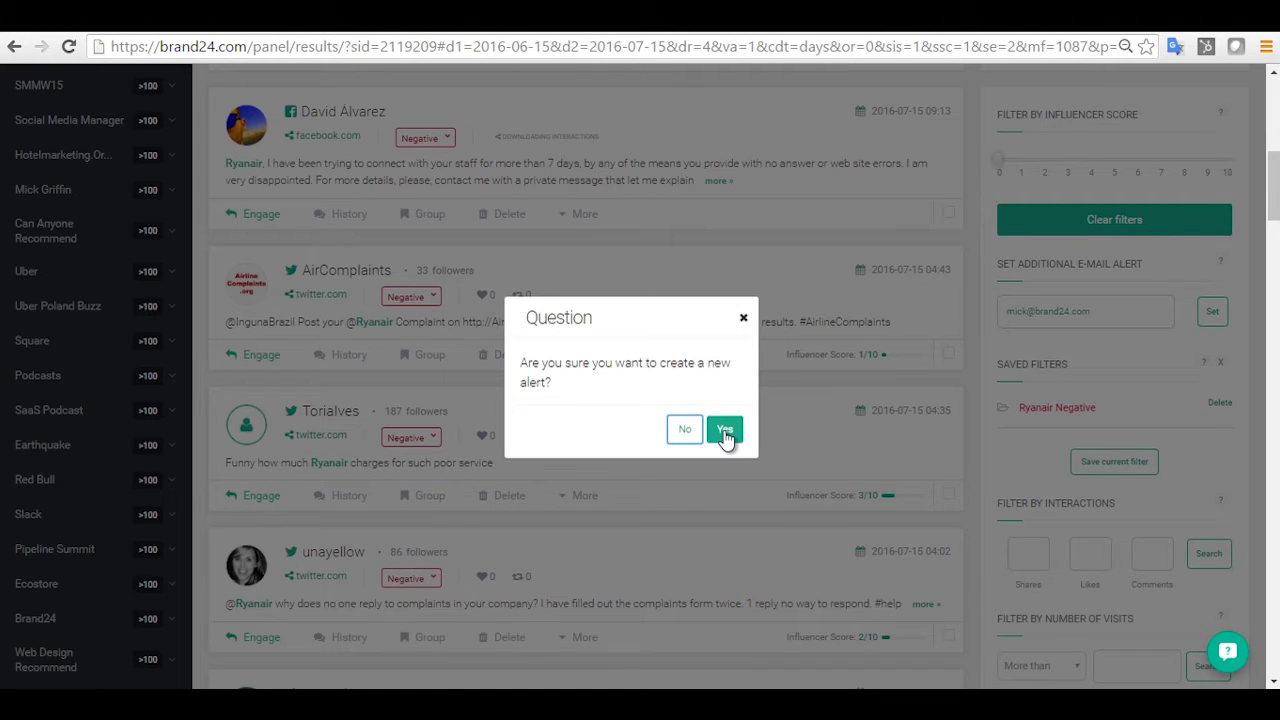
pyautogui.click(725, 432)
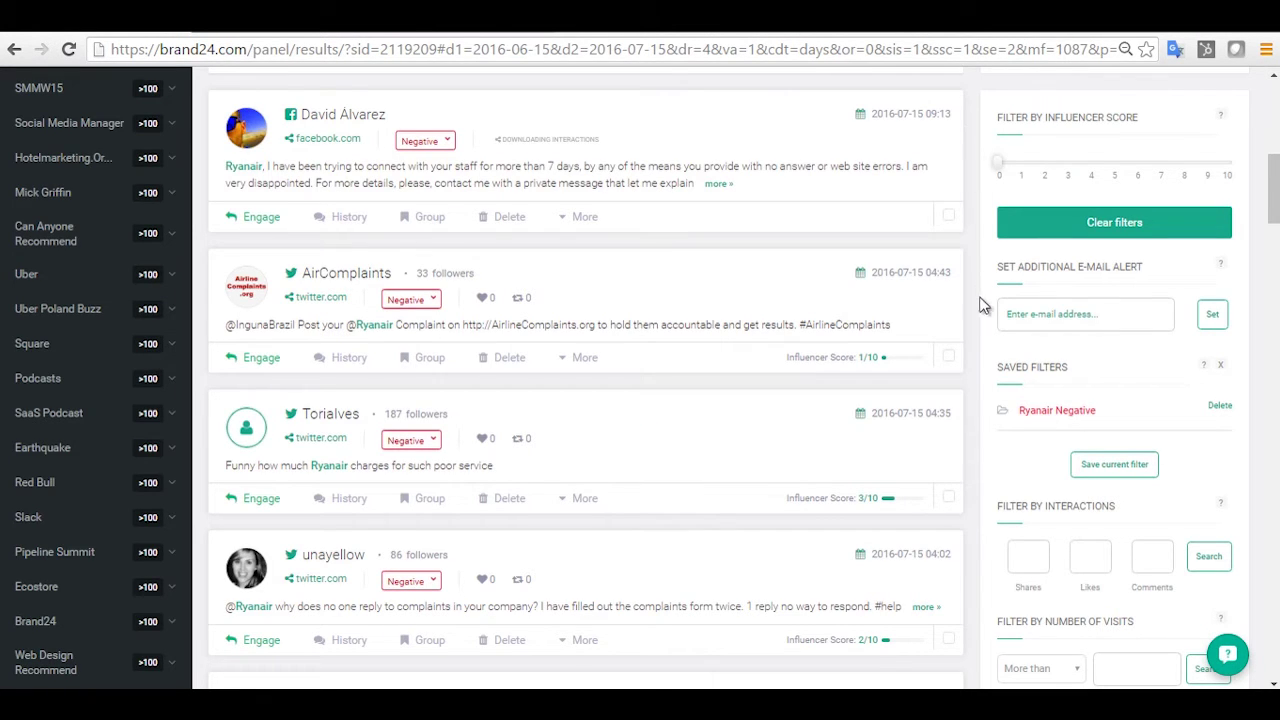
# Scroll back to the top of the negative Ryanair results page.
pyautogui.scroll(1, 968, 382)
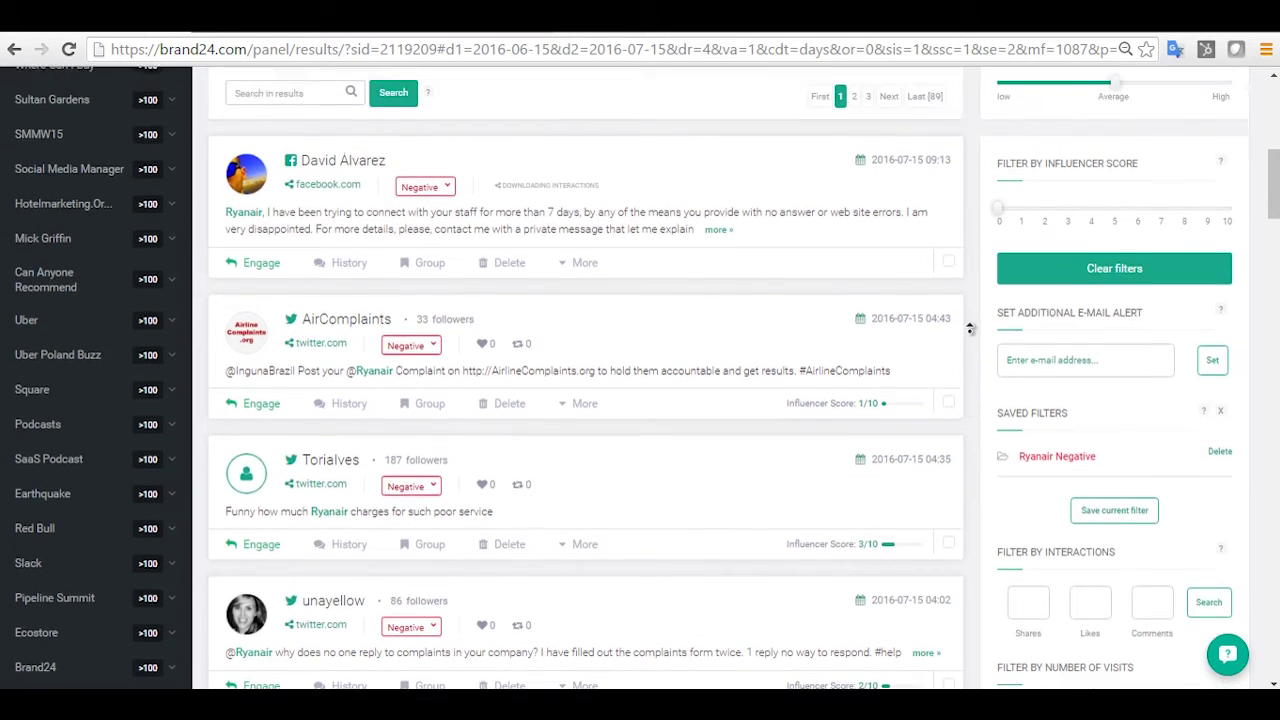
pyautogui.scroll(6, 968, 328)
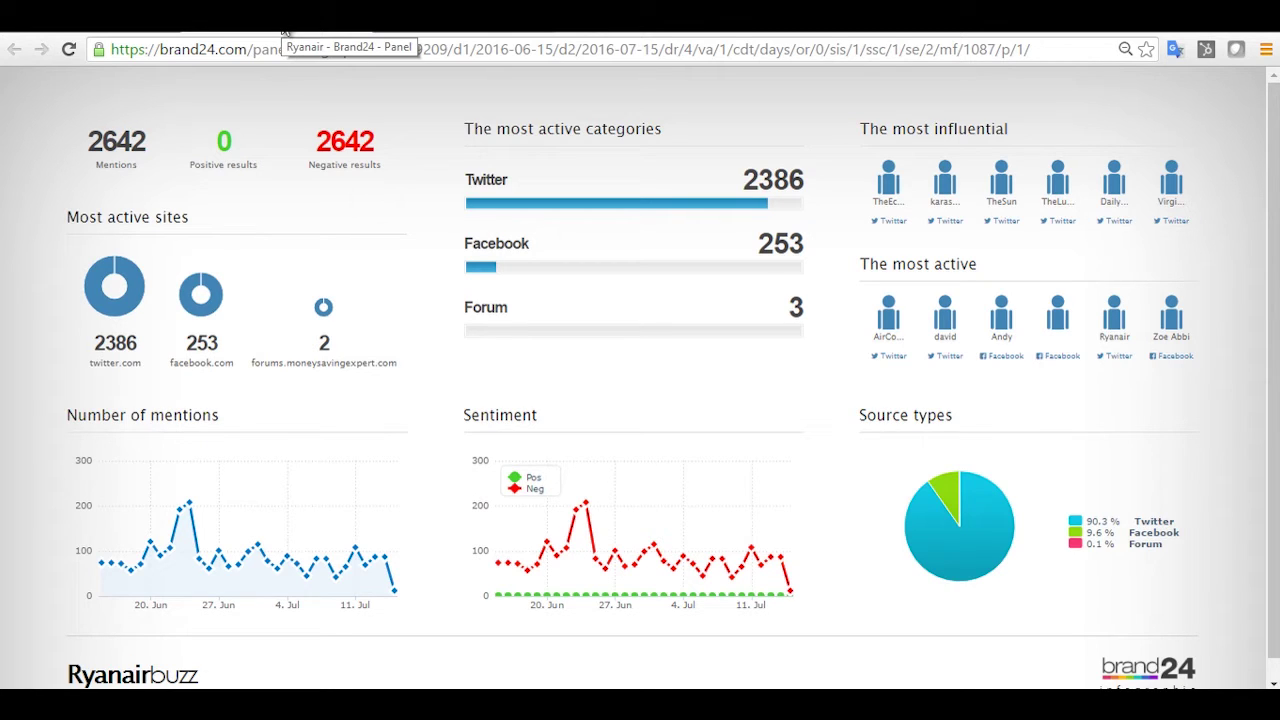
# Create a PDF report of the Ryanair mentions with the comment 'Ryanair Test Report'.
pyautogui.click(60, 33)
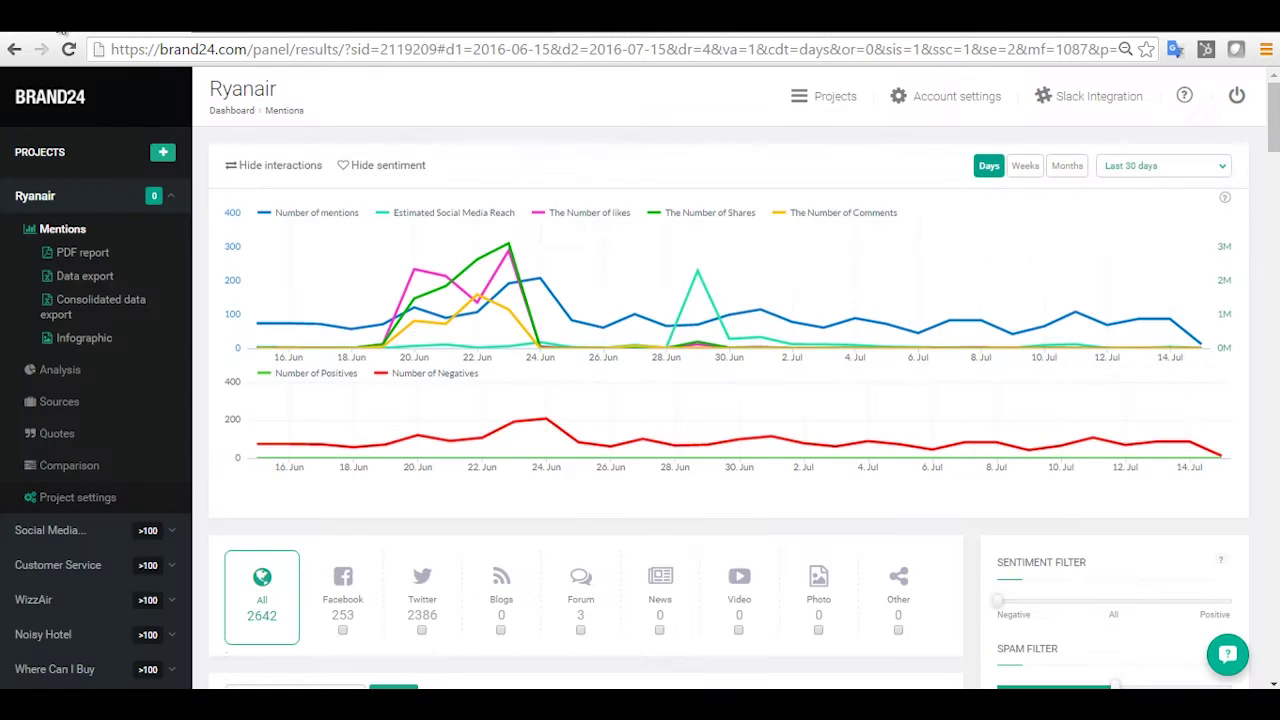
pyautogui.click(97, 252)
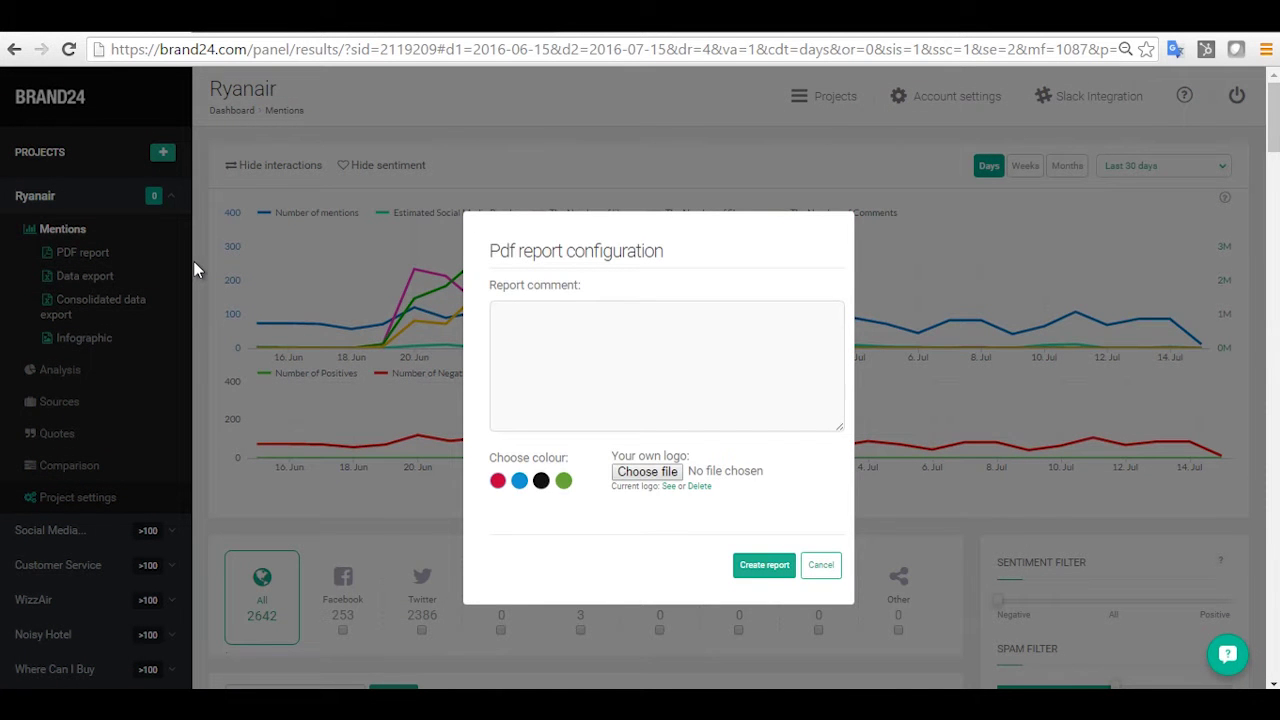
pyautogui.click(614, 376)
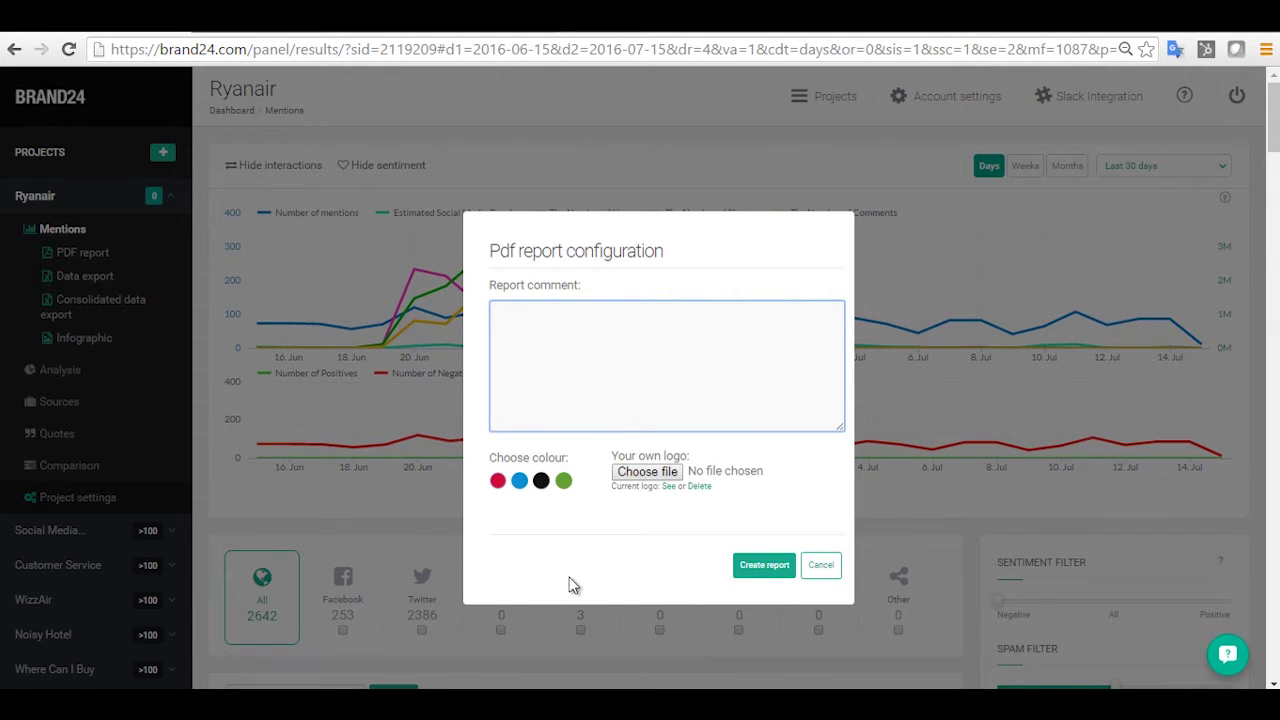
pyautogui.write('Ryanair Test Report')
pyautogui.click(764, 566)
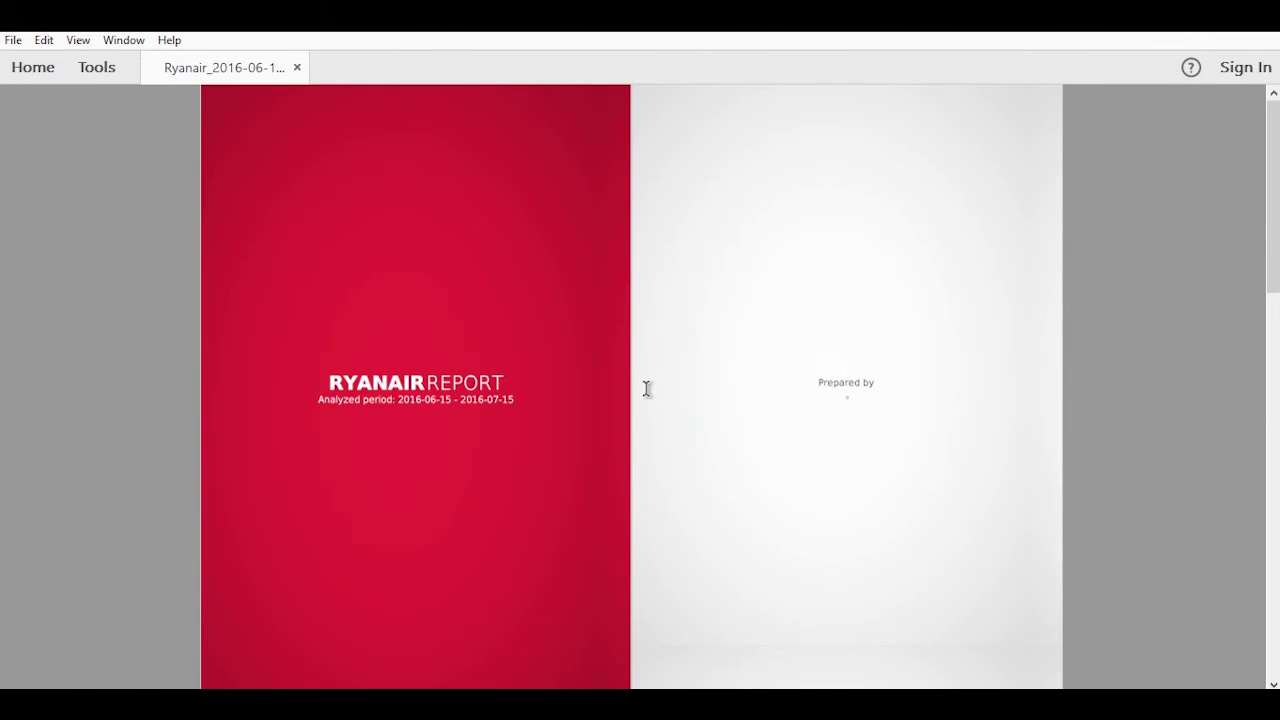
# Scroll through the pages of the generated Ryanair Report PDF.
pyautogui.scroll(-2, 646, 390)
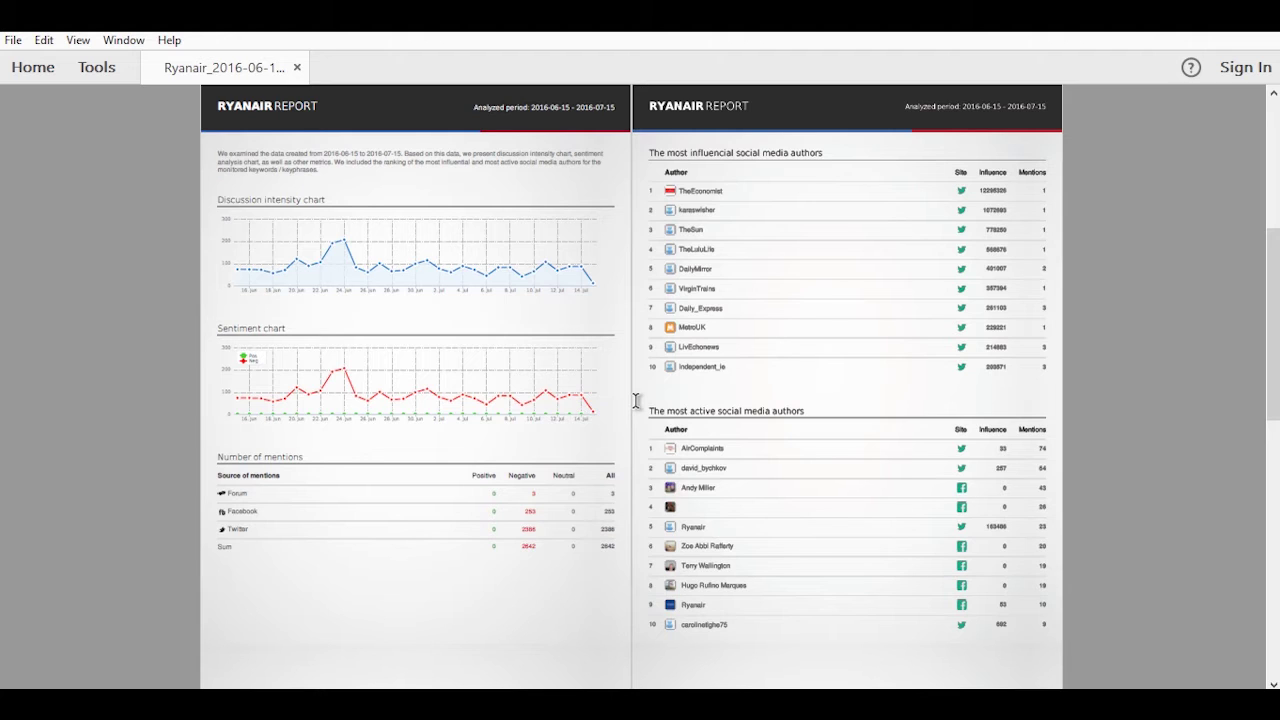
pyautogui.scroll(-5, 636, 404)
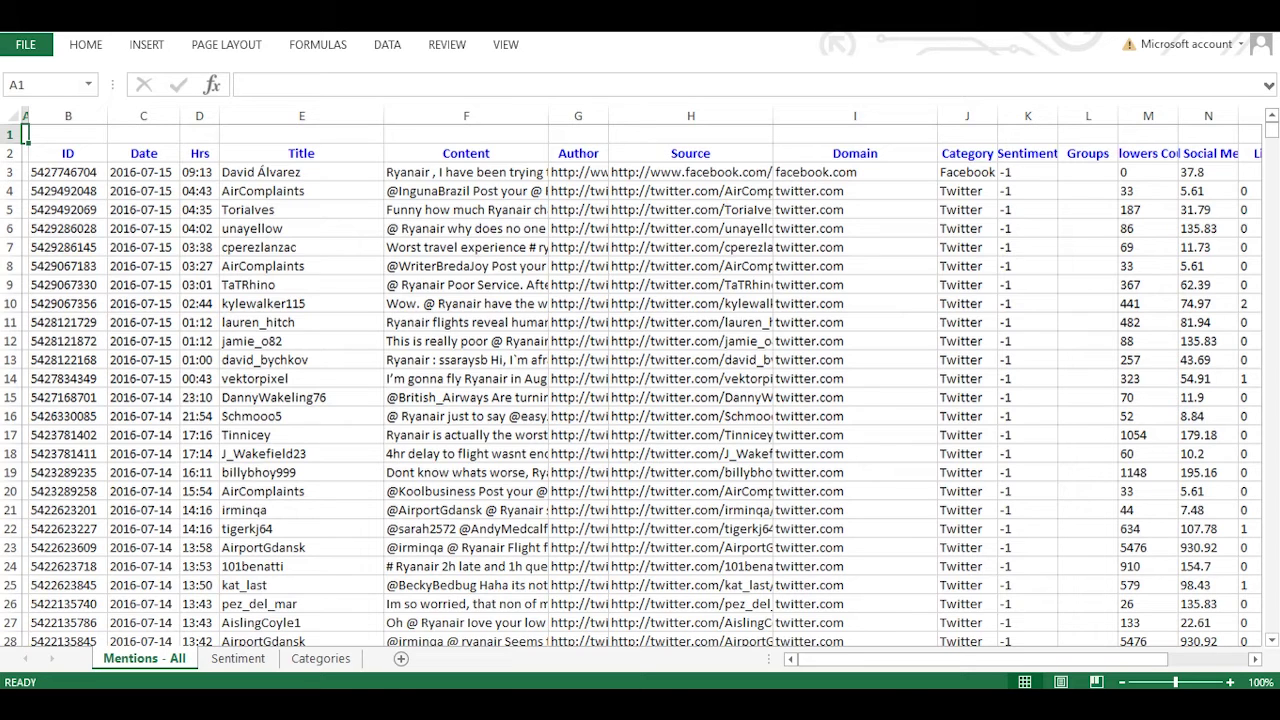
# Switch from the Excel mentions export back to the Brand24 Ryanair Mentions page.
pyautogui.hotkey('alt', 'Tab')
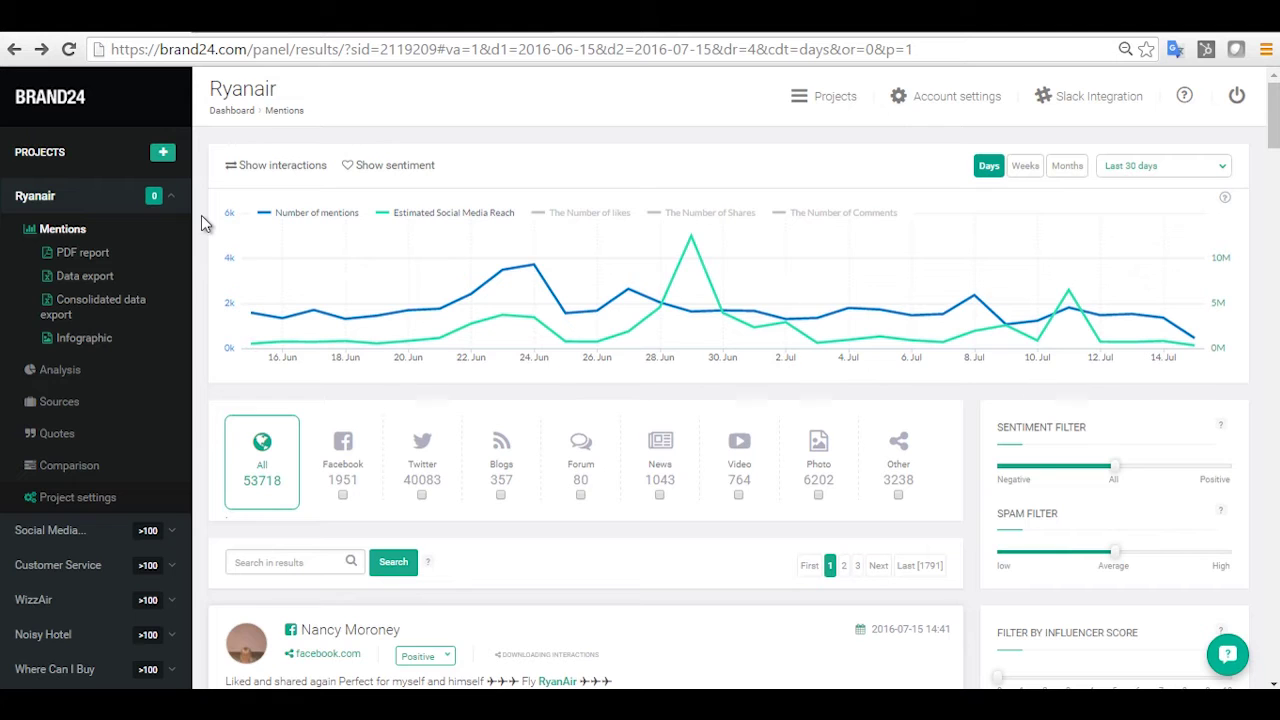
# Open the Ryanair Analysis page and autoscroll down to its most interactive mentions and summary statistics.
pyautogui.click(75, 371)
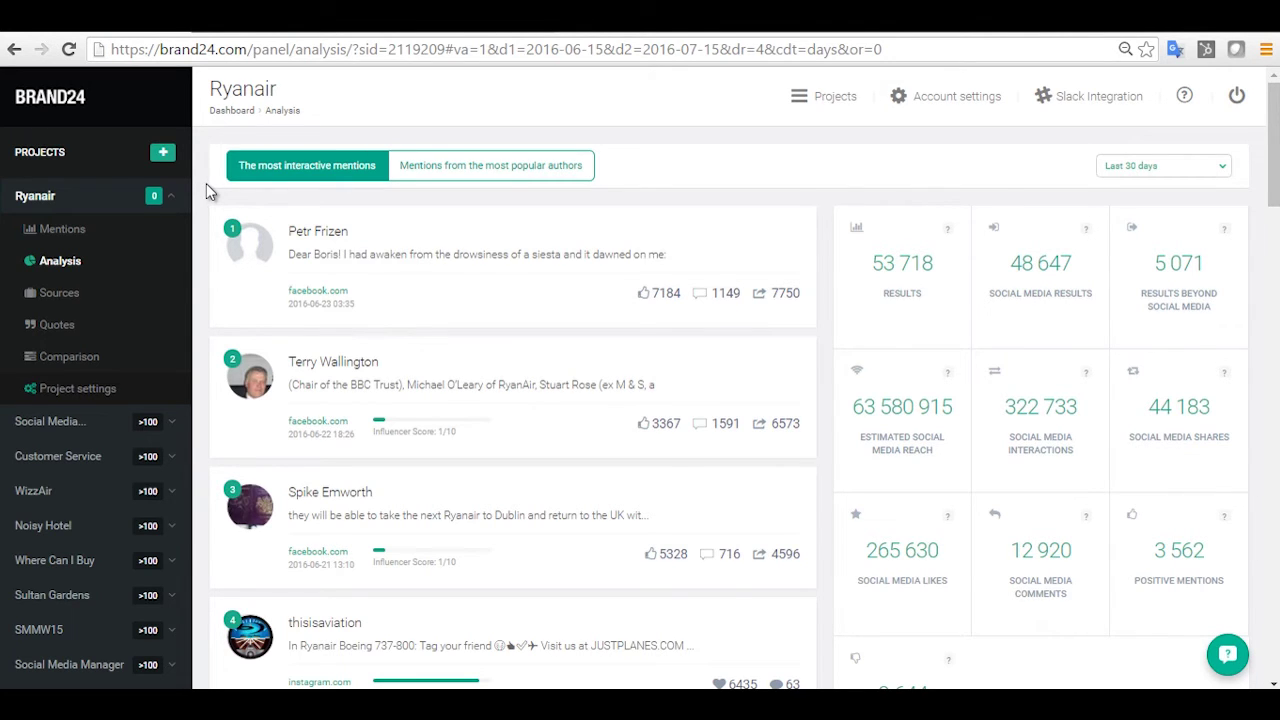
pyautogui.middleClick(203, 187)
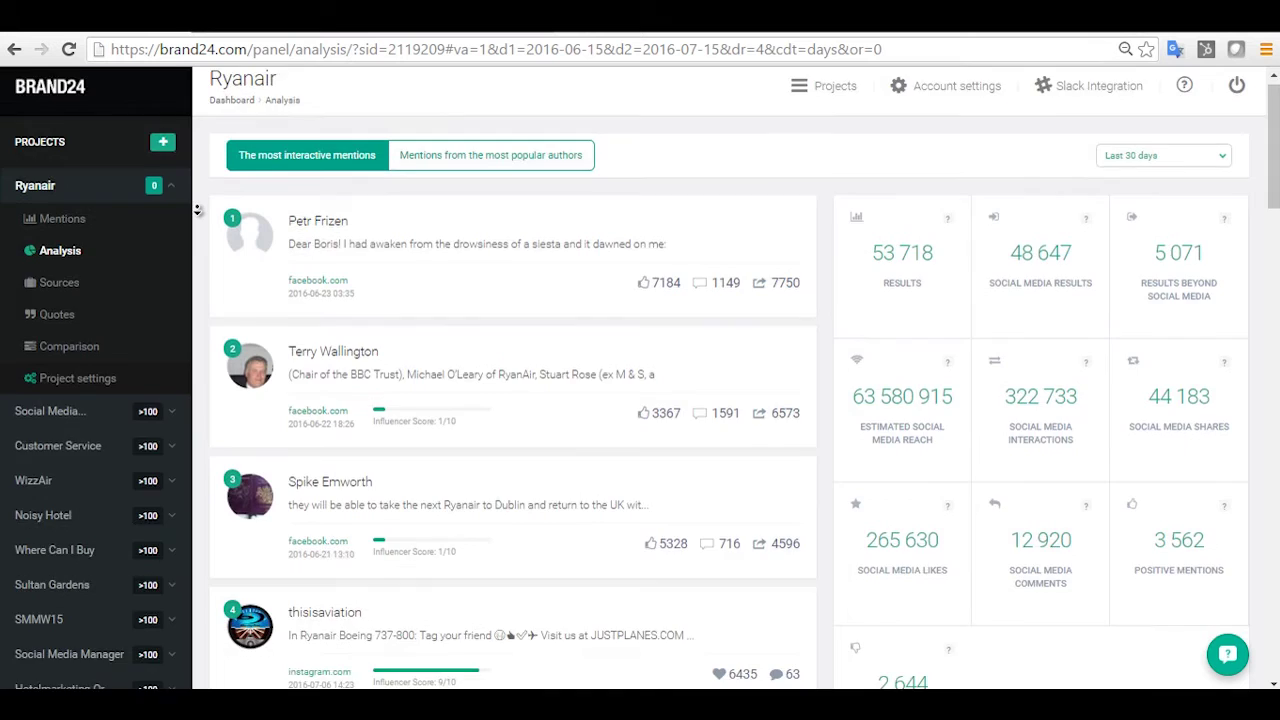
pyautogui.click(200, 214)
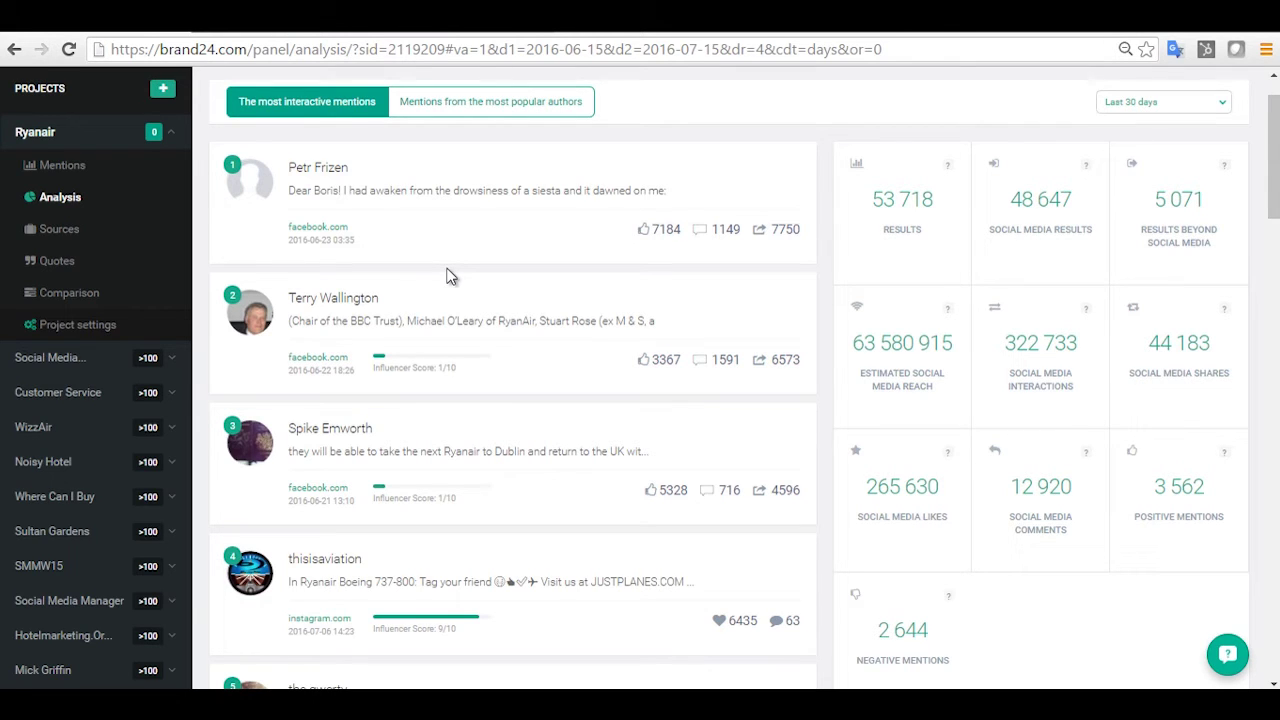
# Switch the Analysis list to most popular authors' mentions, led by TheEconomist and WSJ.
pyautogui.click(457, 106)
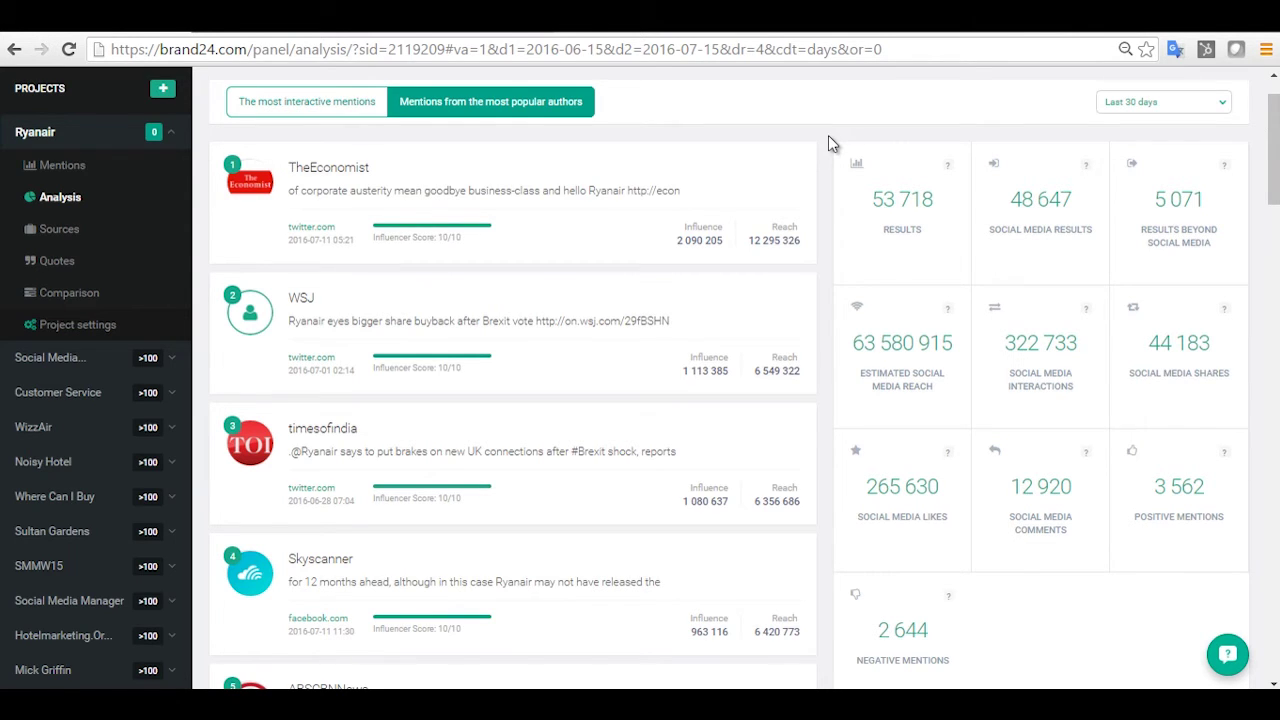
pyautogui.scroll(1, 828, 135)
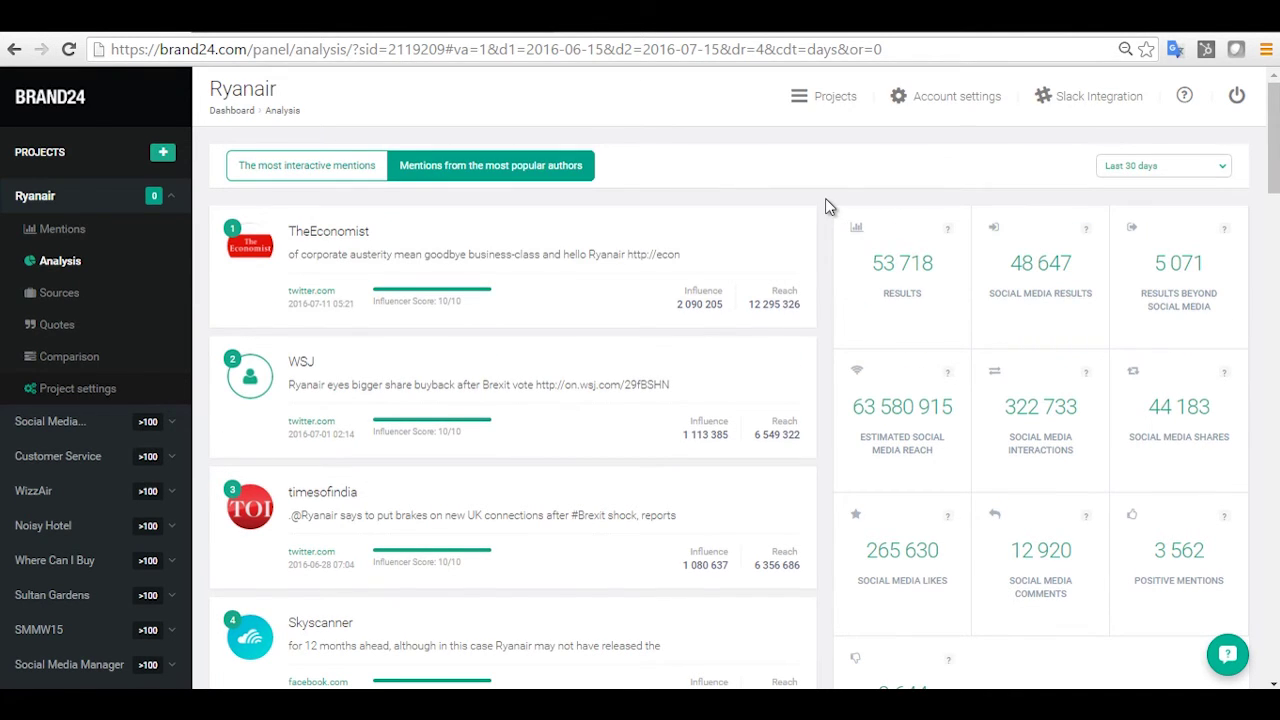
# Scroll down to Mentions by category (Twitter 40083, Photo 6202) and the author influence panels.
pyautogui.scroll(-3, 825, 205)
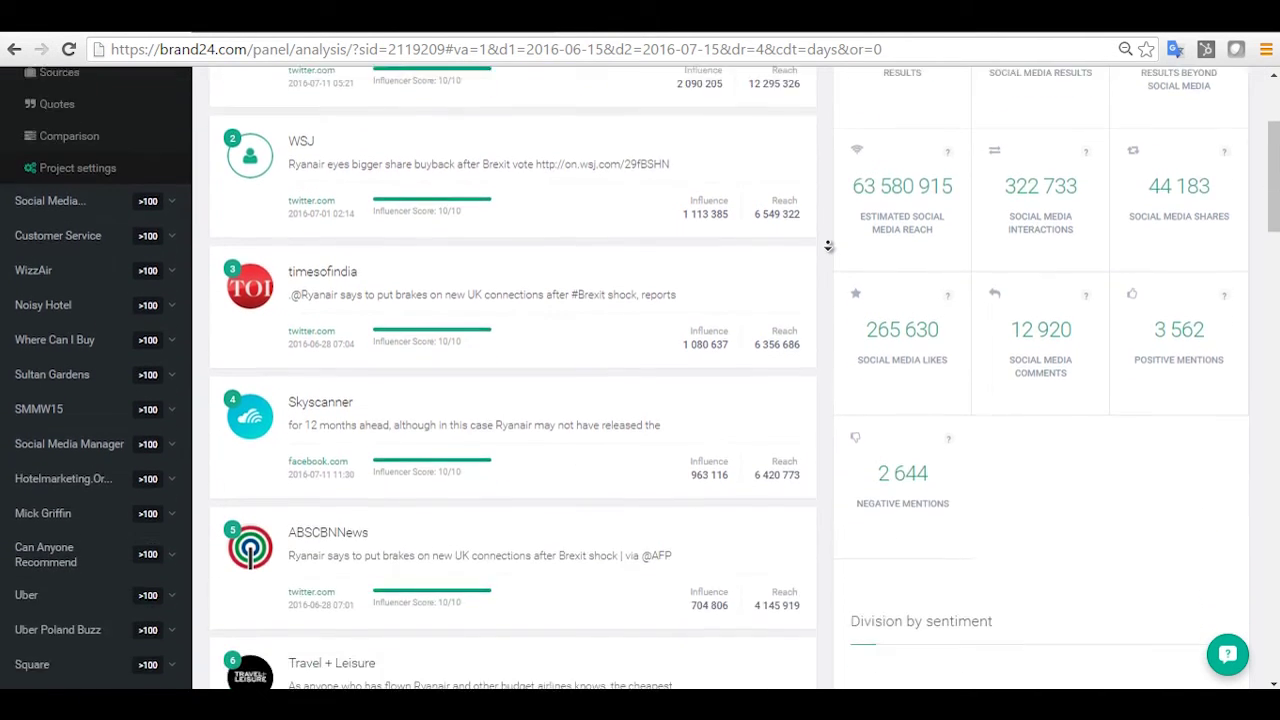
pyautogui.scroll(-8, 828, 246)
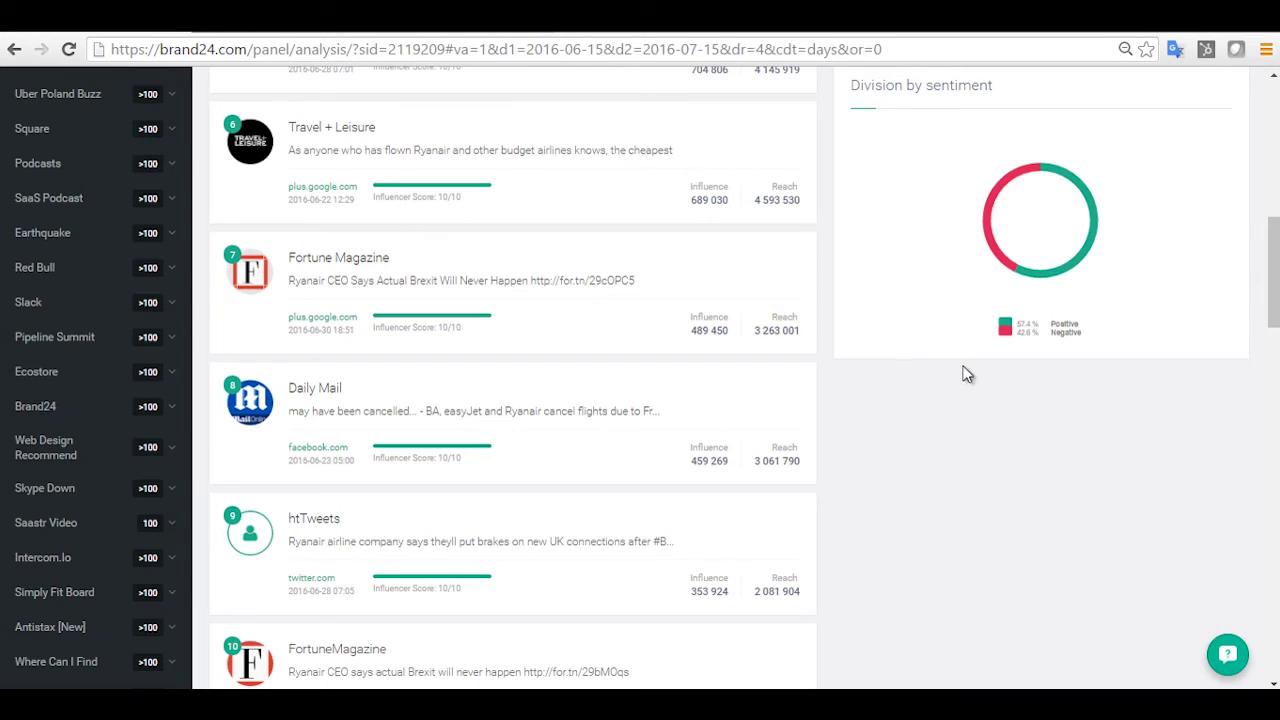
pyautogui.middleClick(827, 352)
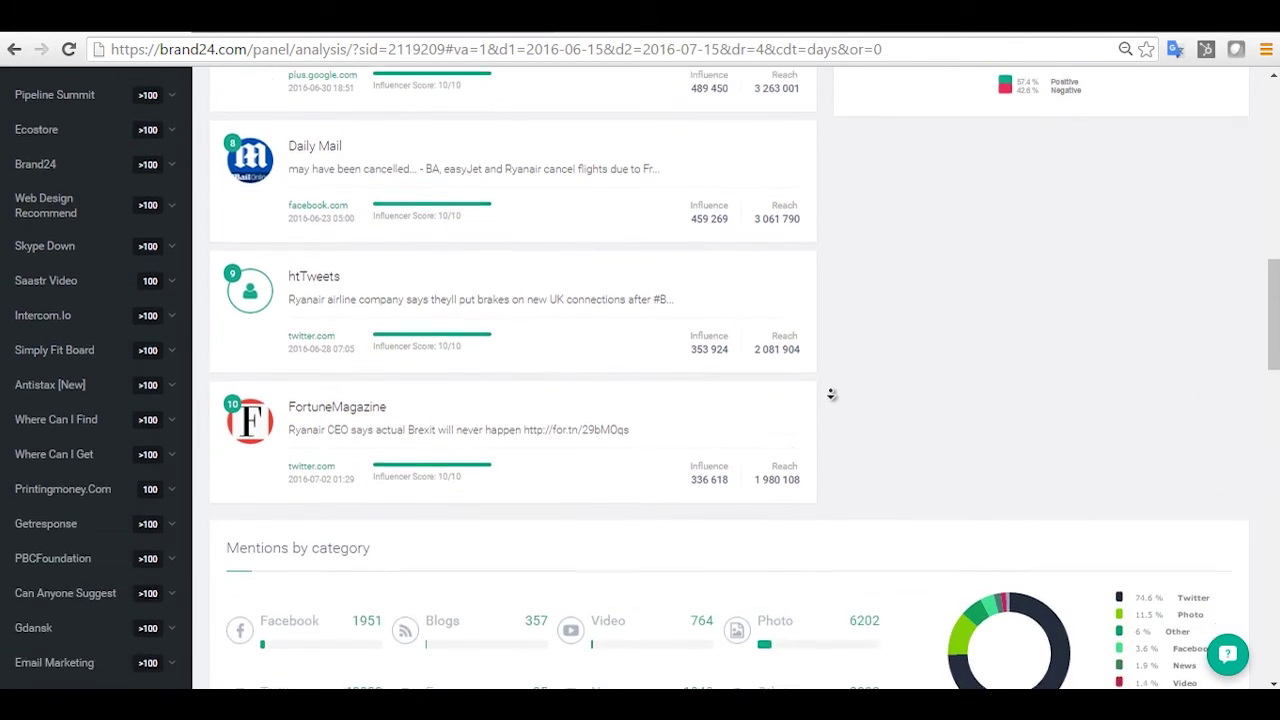
pyautogui.click(830, 394)
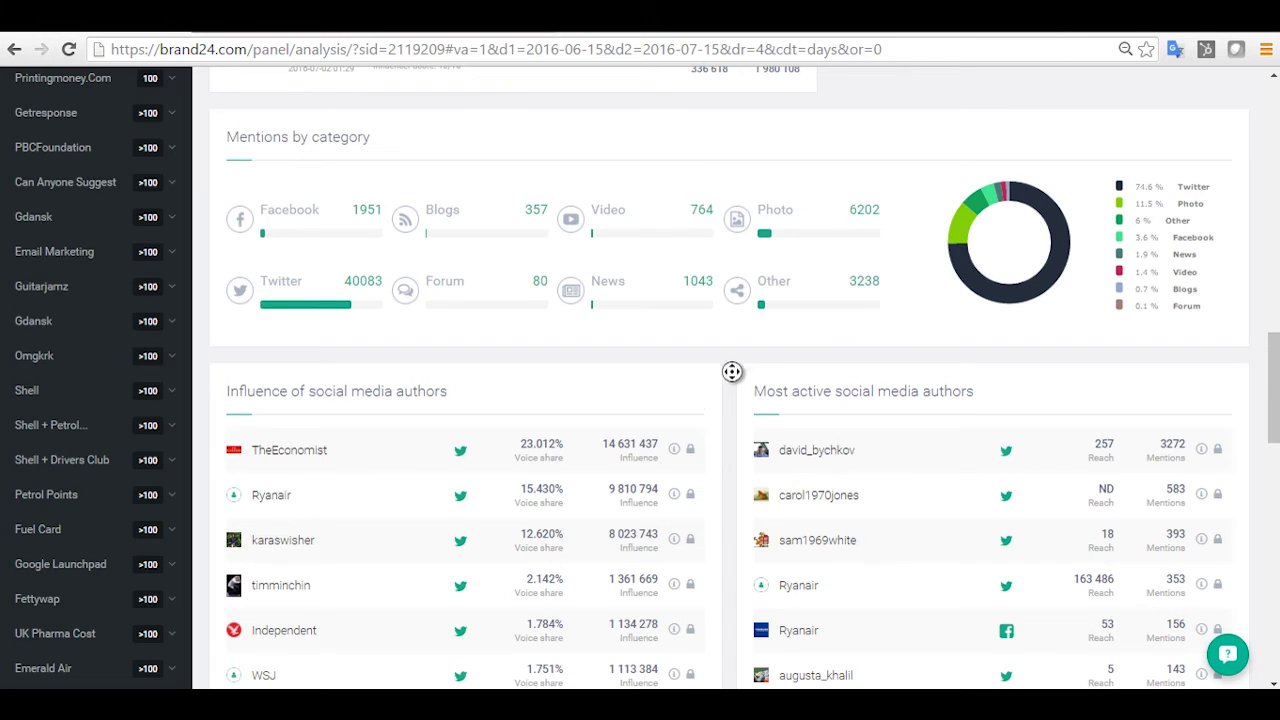
# Scroll further to reveal the full Influence and Most active social media authors lists.
pyautogui.scroll(-3, 732, 372)
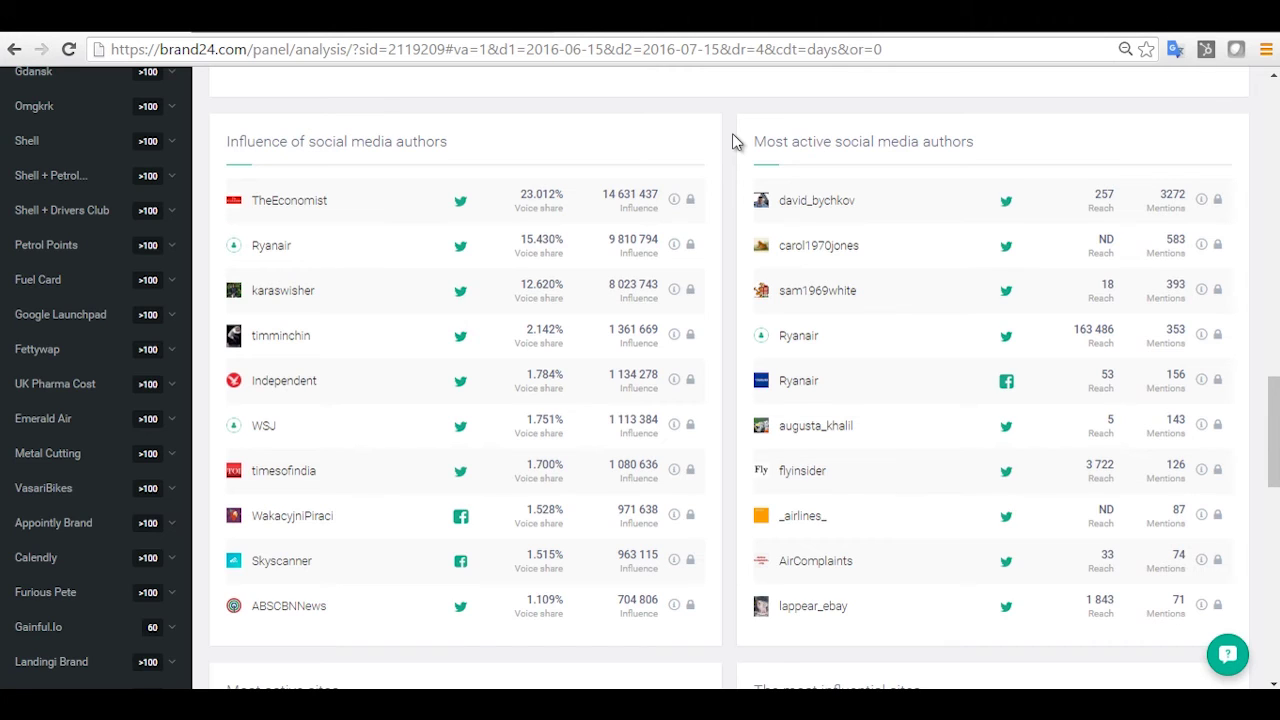
# Scroll down to Most active sites, most influential sites and the Context of a discussion word cloud.
pyautogui.scroll(-2, 732, 133)
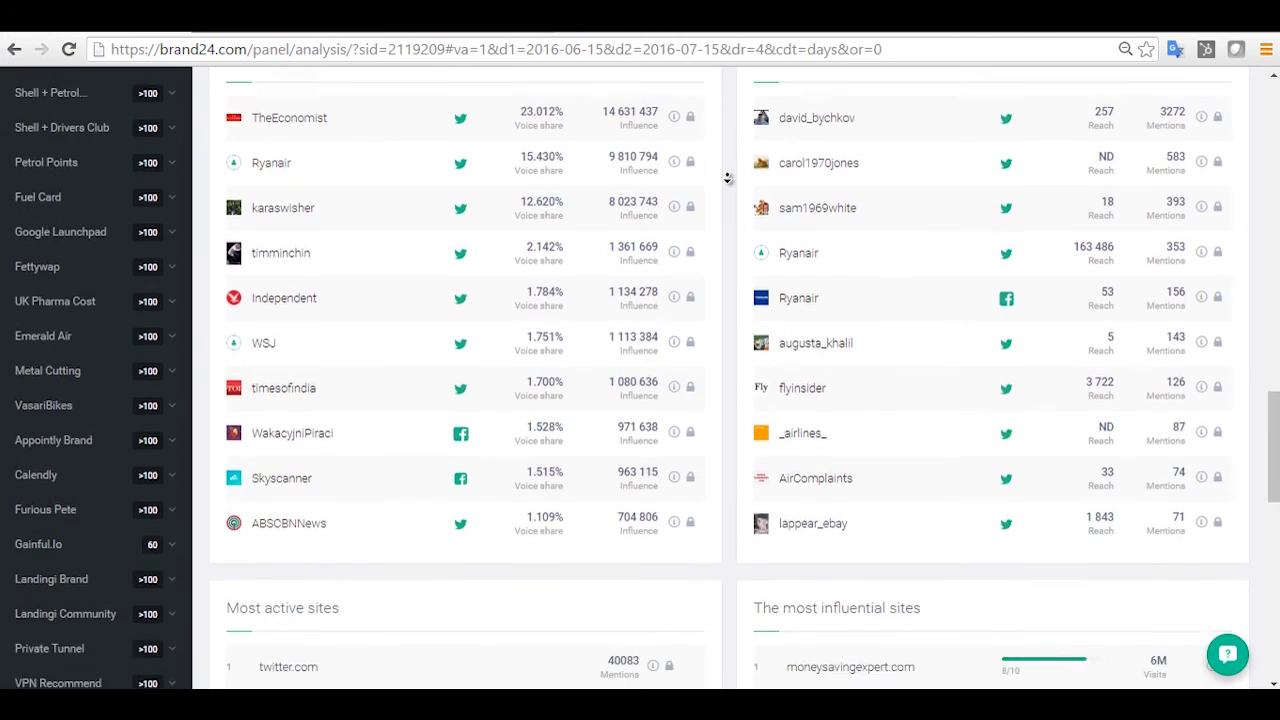
pyautogui.scroll(-4, 727, 178)
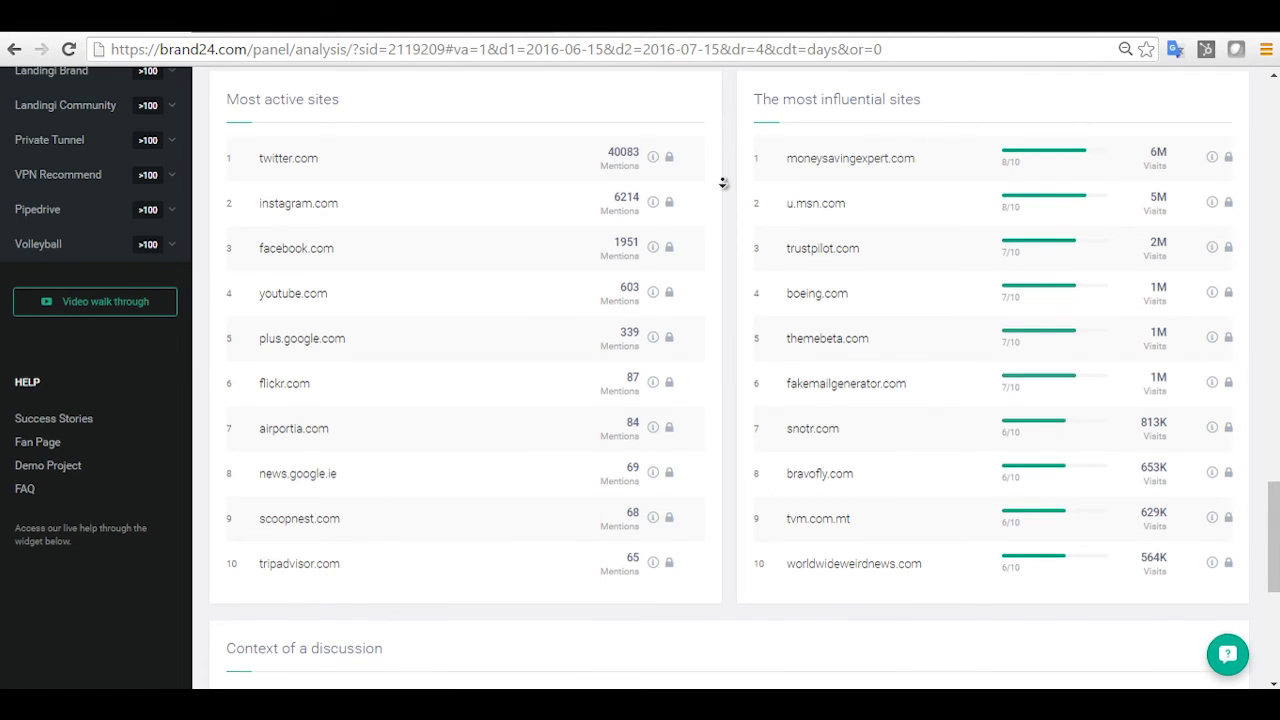
pyautogui.scroll(-2, 721, 190)
pyautogui.scroll(-6, 722, 192)
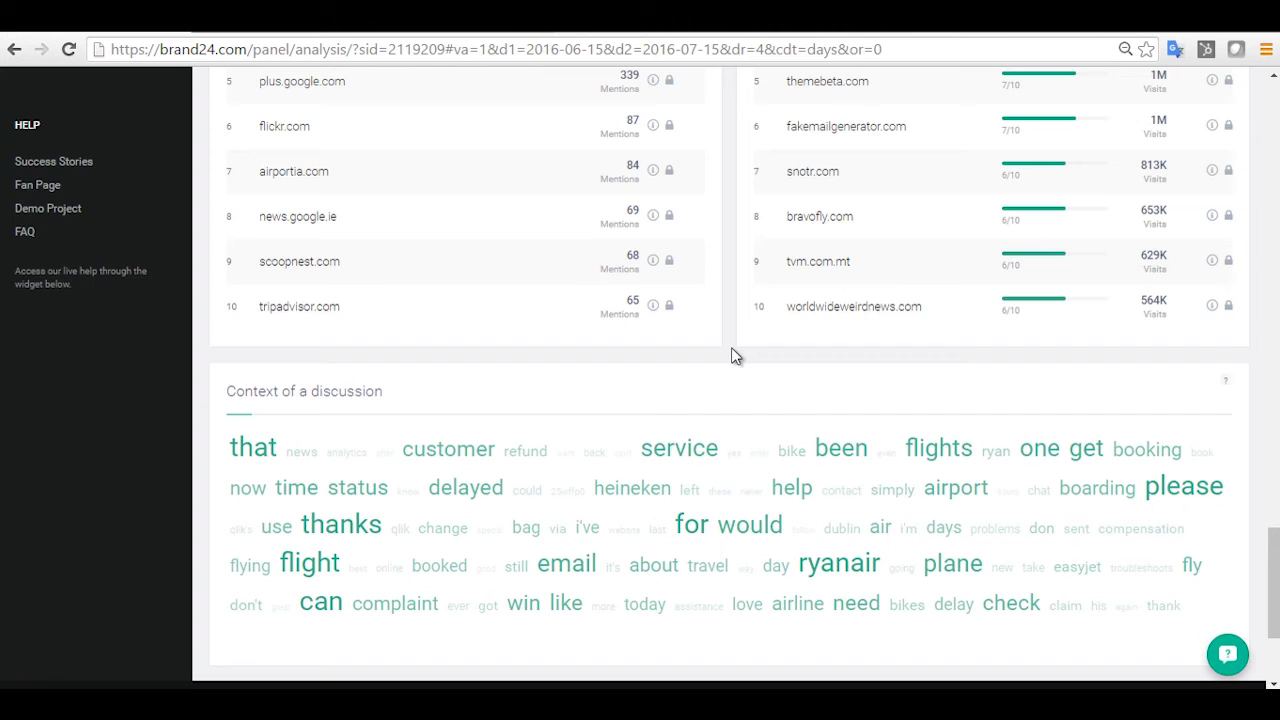
pyautogui.scroll(1, 731, 356)
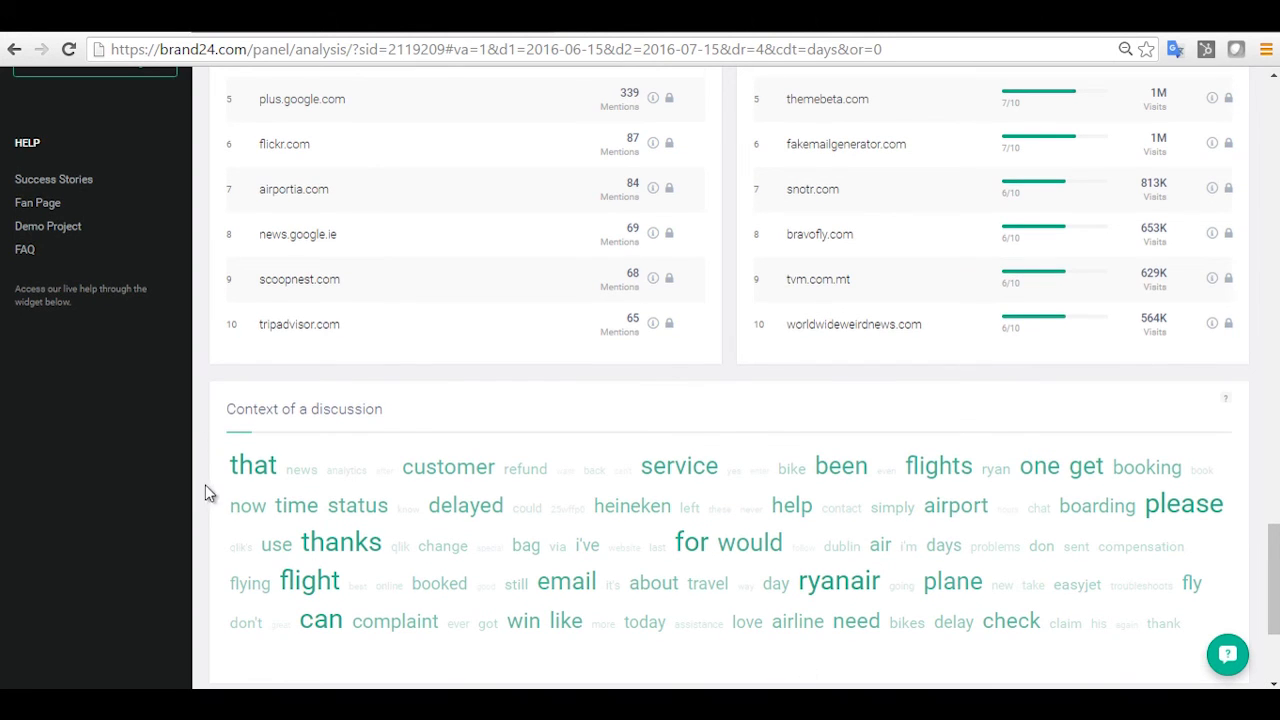
# Open the Ryanair Sources page and sort authors by Results, most results first.
pyautogui.scroll(15, 204, 482)
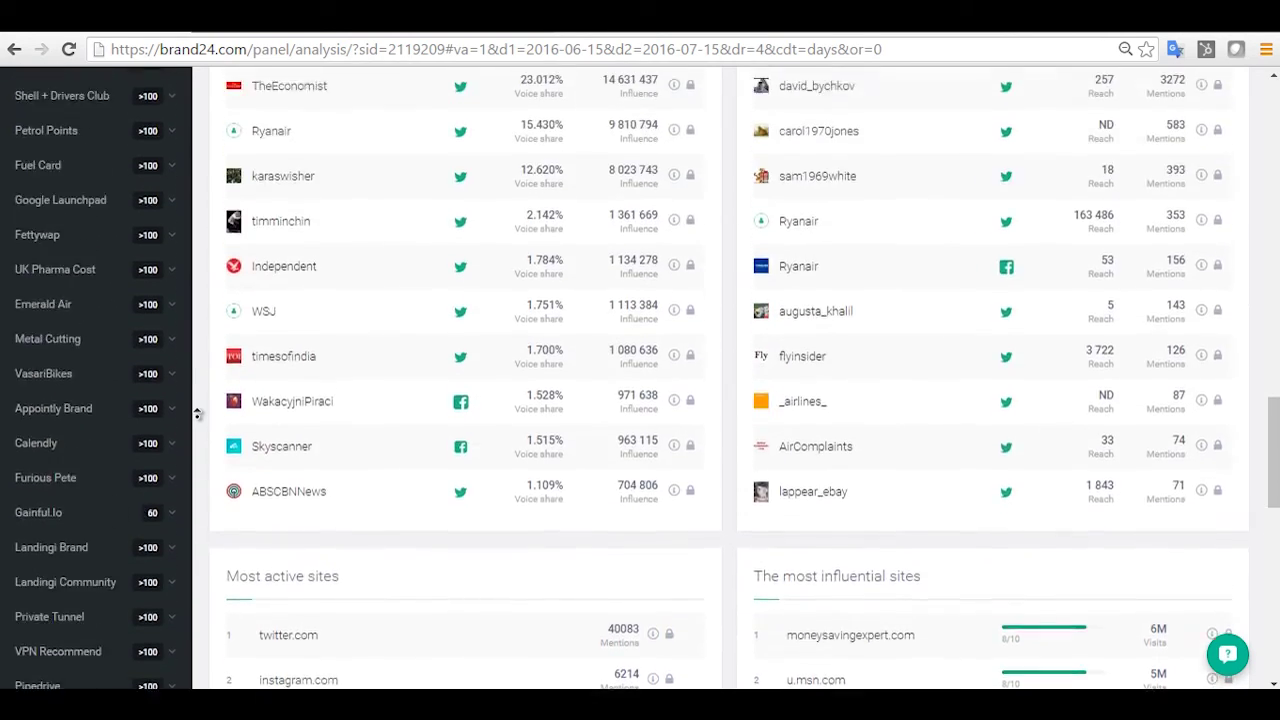
pyautogui.scroll(20, 197, 414)
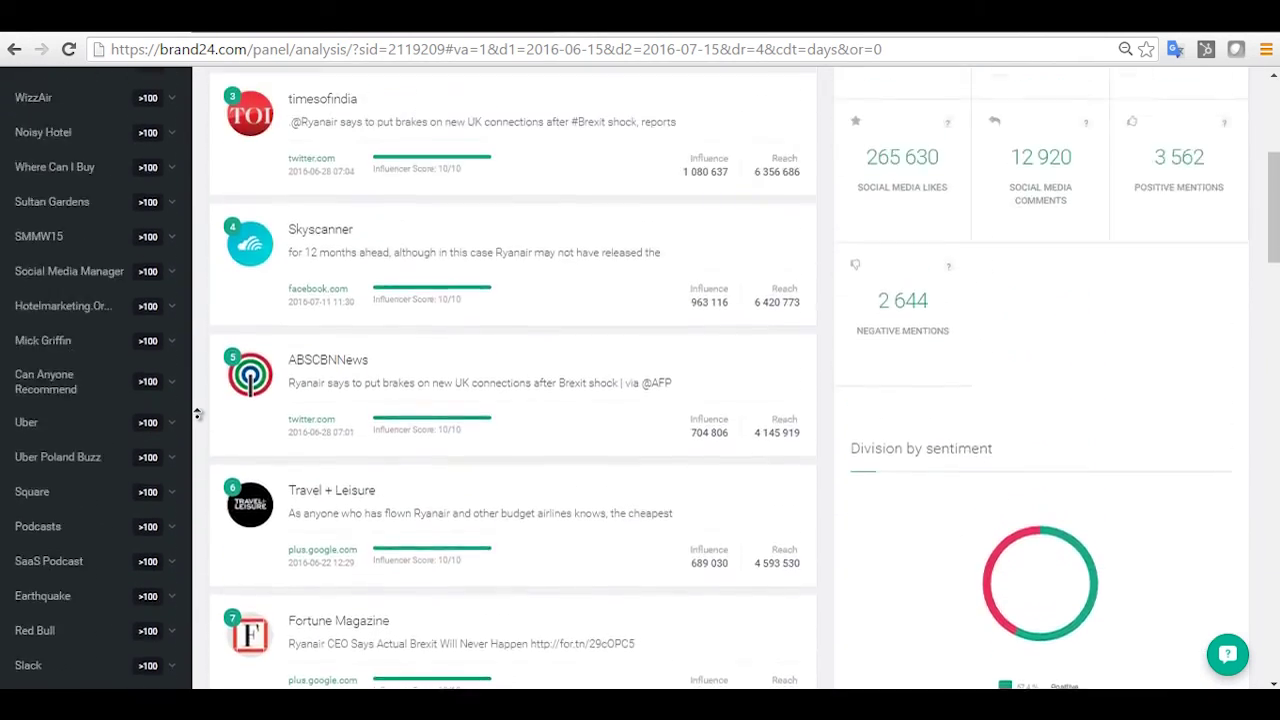
pyautogui.scroll(1, 197, 414)
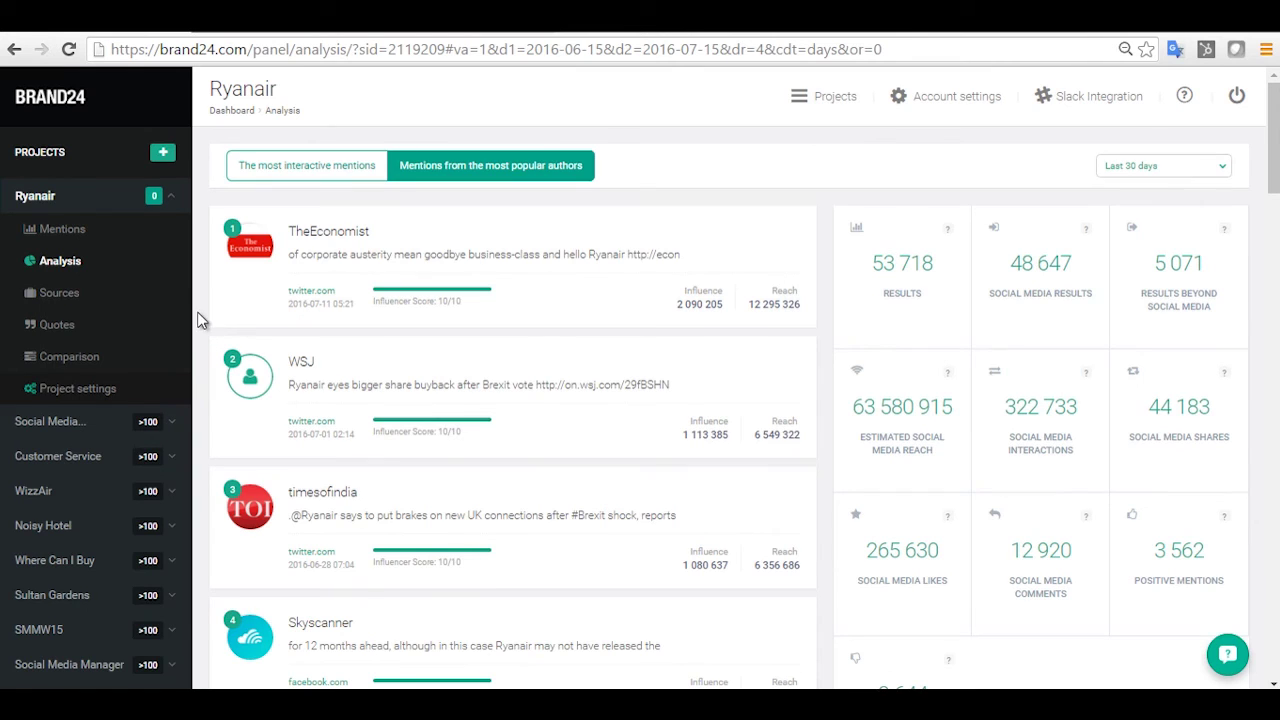
pyautogui.click(66, 298)
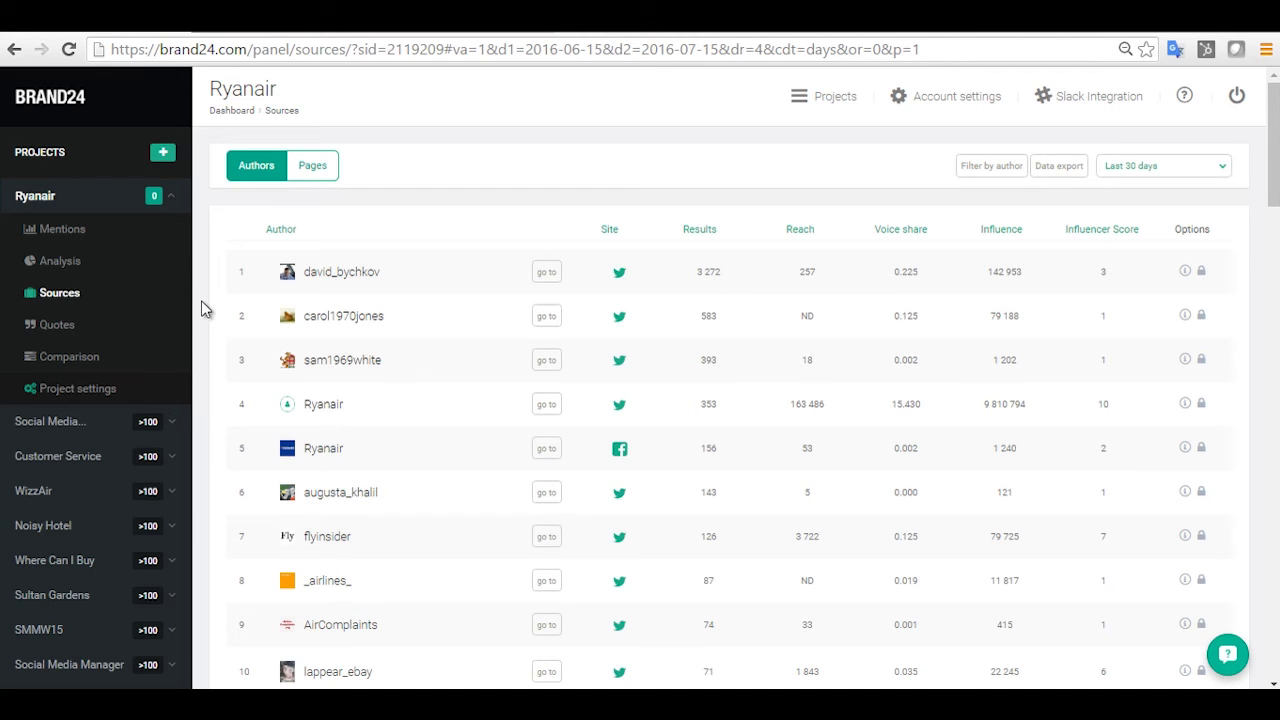
pyautogui.click(693, 231)
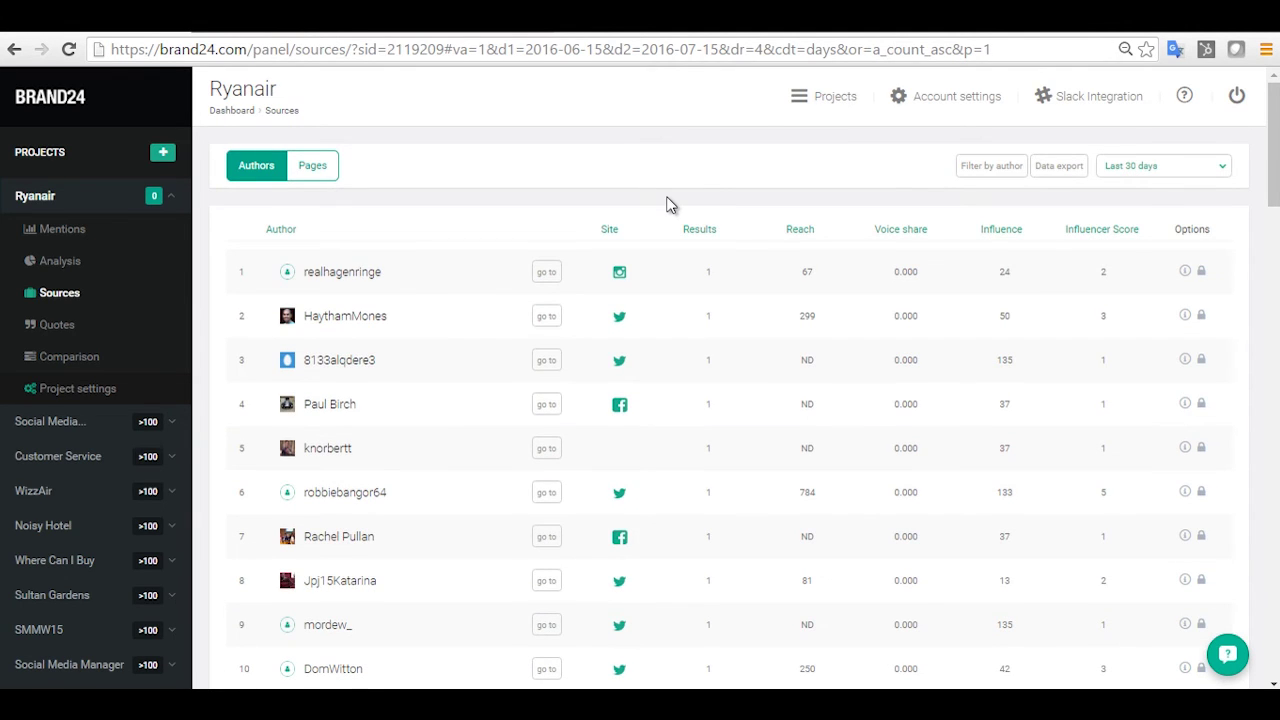
pyautogui.click(703, 232)
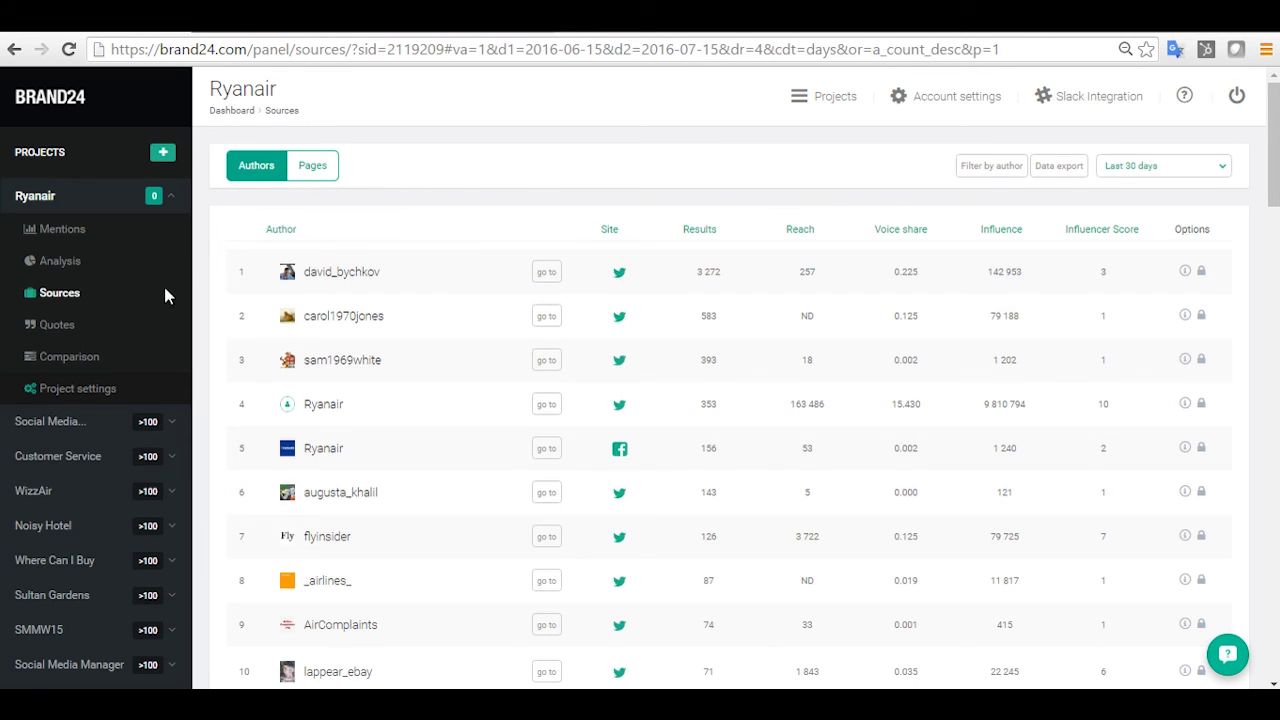
# Open the Ryanair Quotes page and filter it to positive quotes only.
pyautogui.click(57, 325)
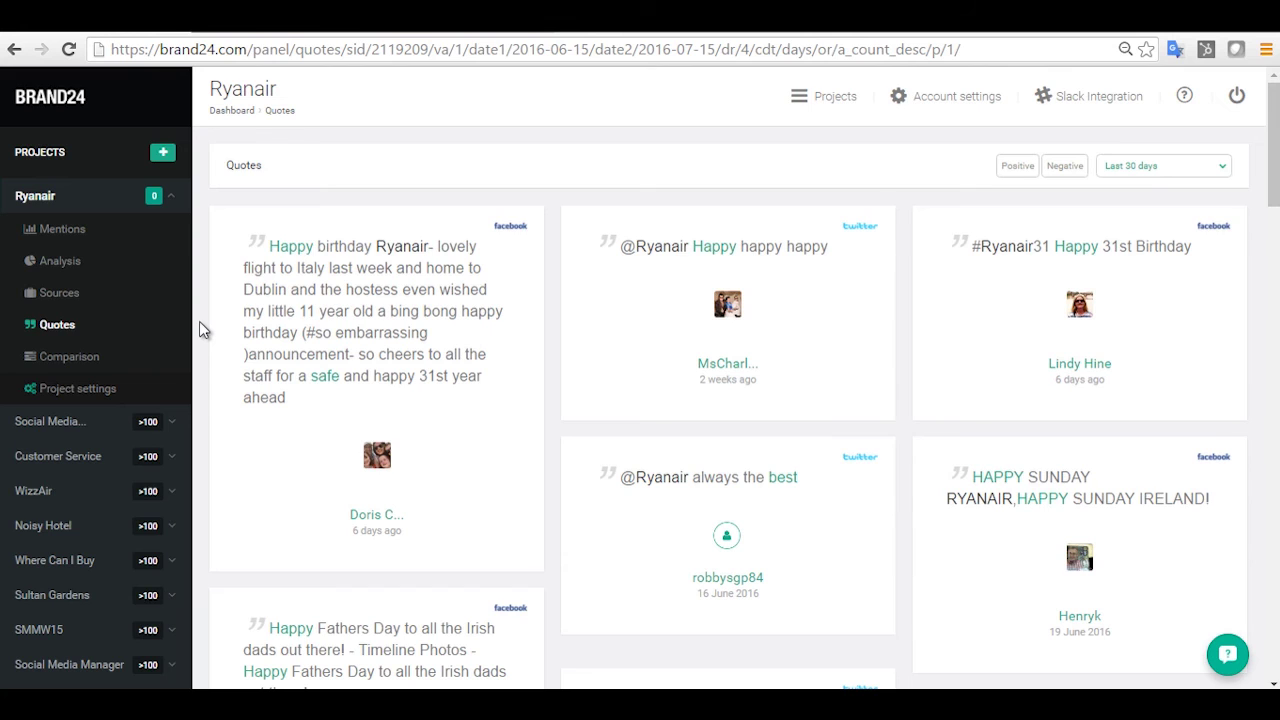
pyautogui.click(1018, 167)
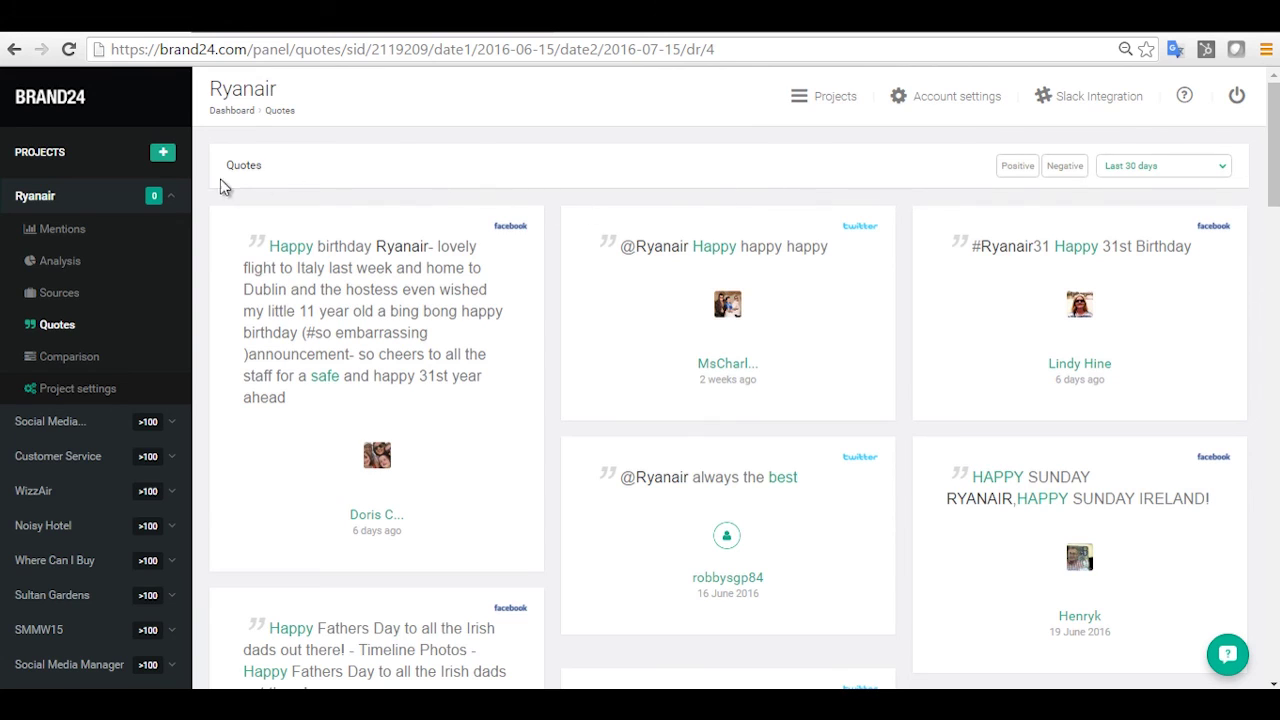
# On the Comparison page, add the WizzAir project alongside Ryanair.
pyautogui.click(52, 360)
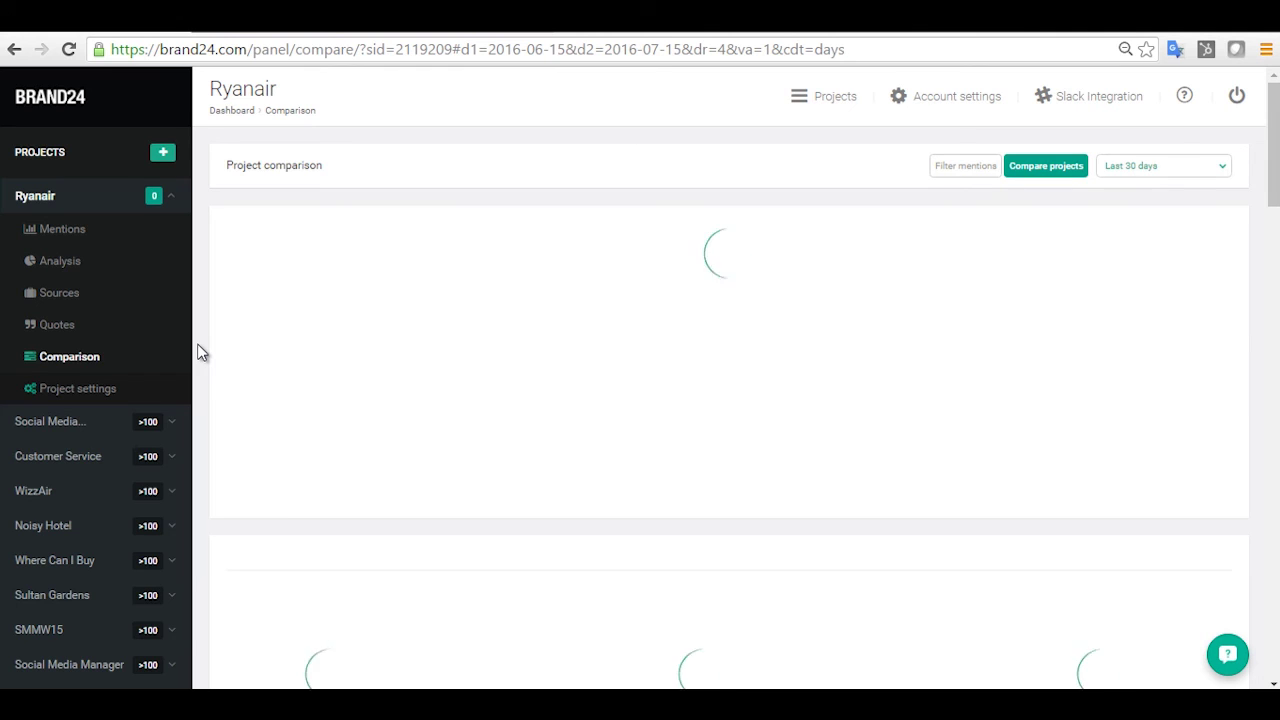
pyautogui.click(1047, 168)
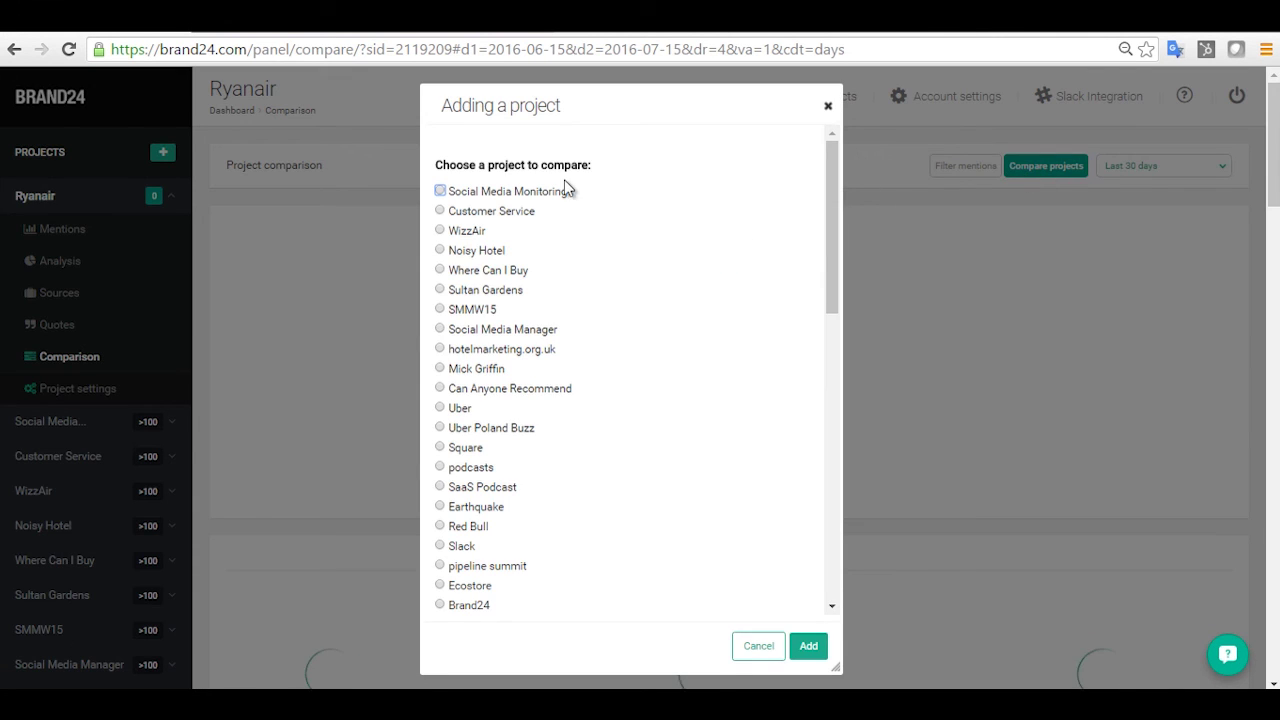
pyautogui.click(441, 230)
pyautogui.click(805, 648)
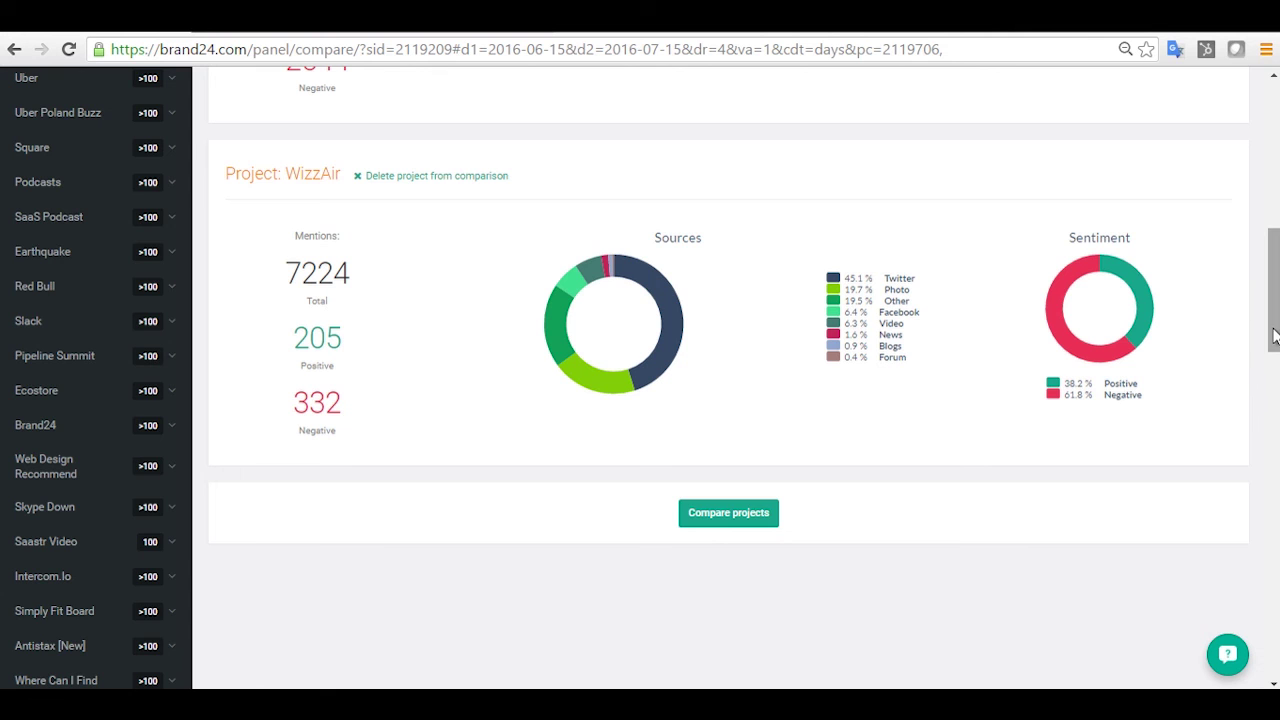
# Review the Ryanair vs WizzAir daily mentions chart, then return to the Projects list via the BRAND24 logo.
pyautogui.moveTo(1274, 334); pyautogui.dragTo(1275, 288)
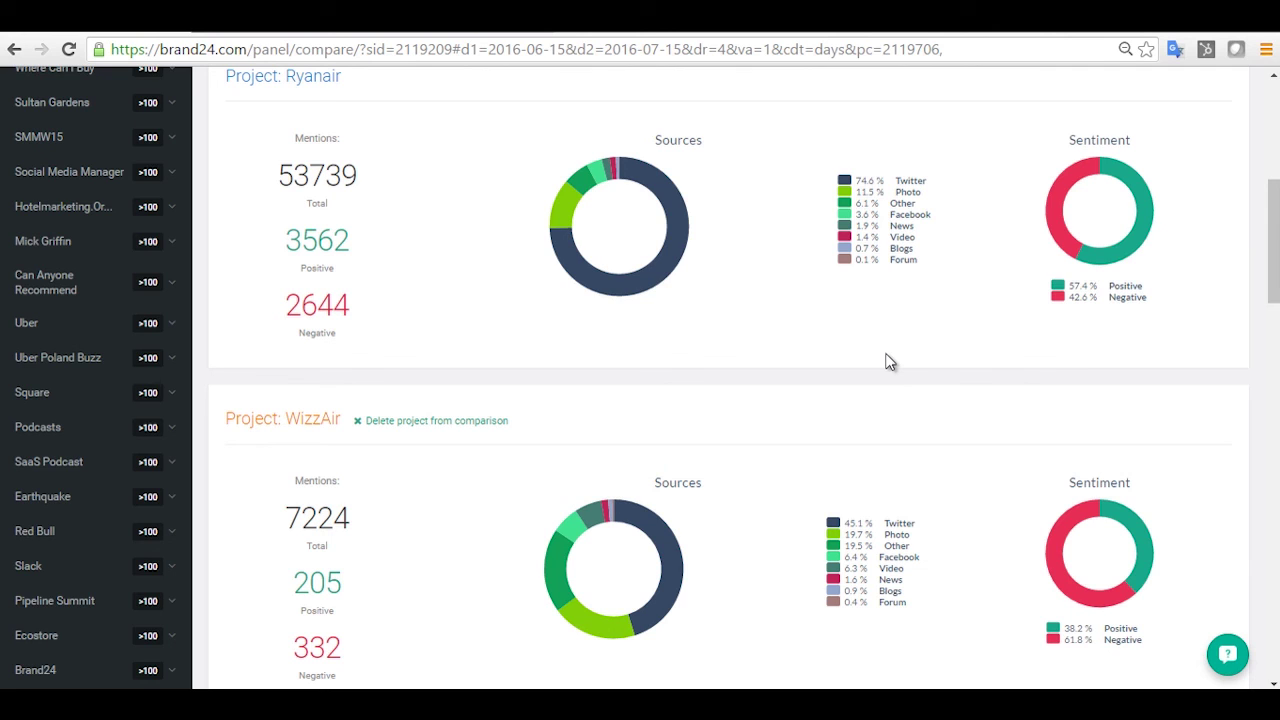
pyautogui.scroll(-2, 201, 516)
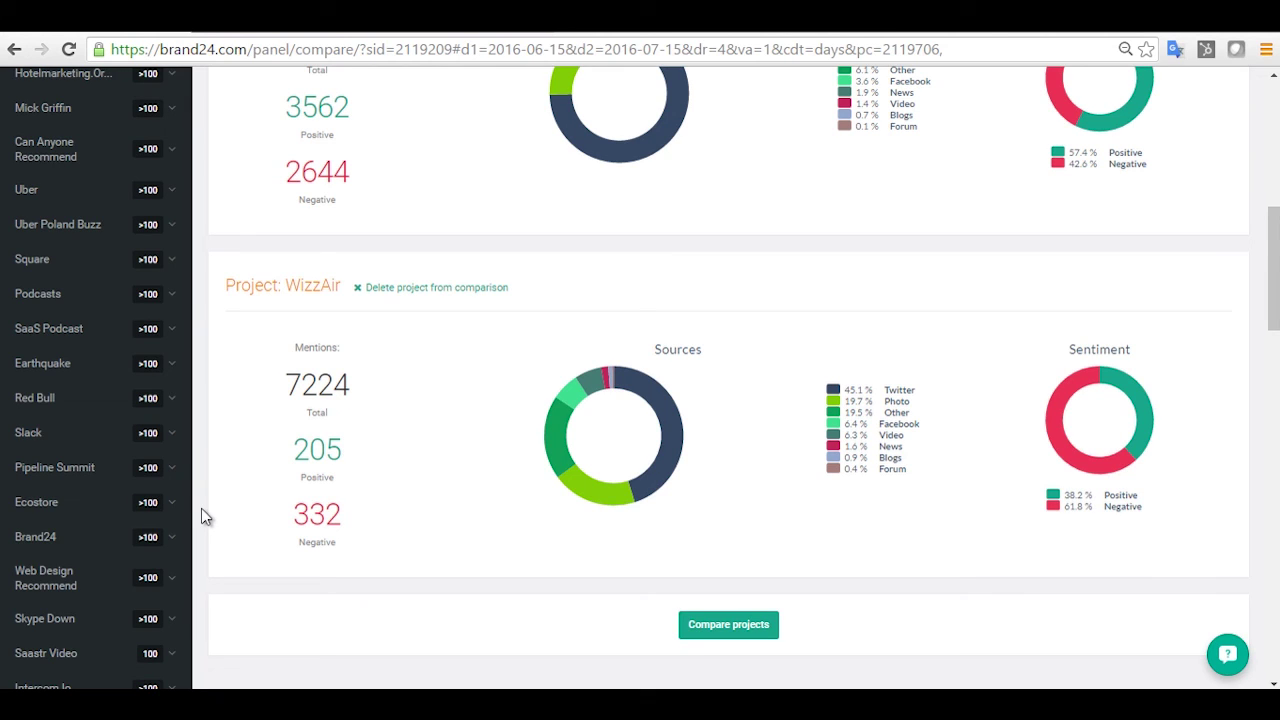
pyautogui.scroll(2, 190, 467)
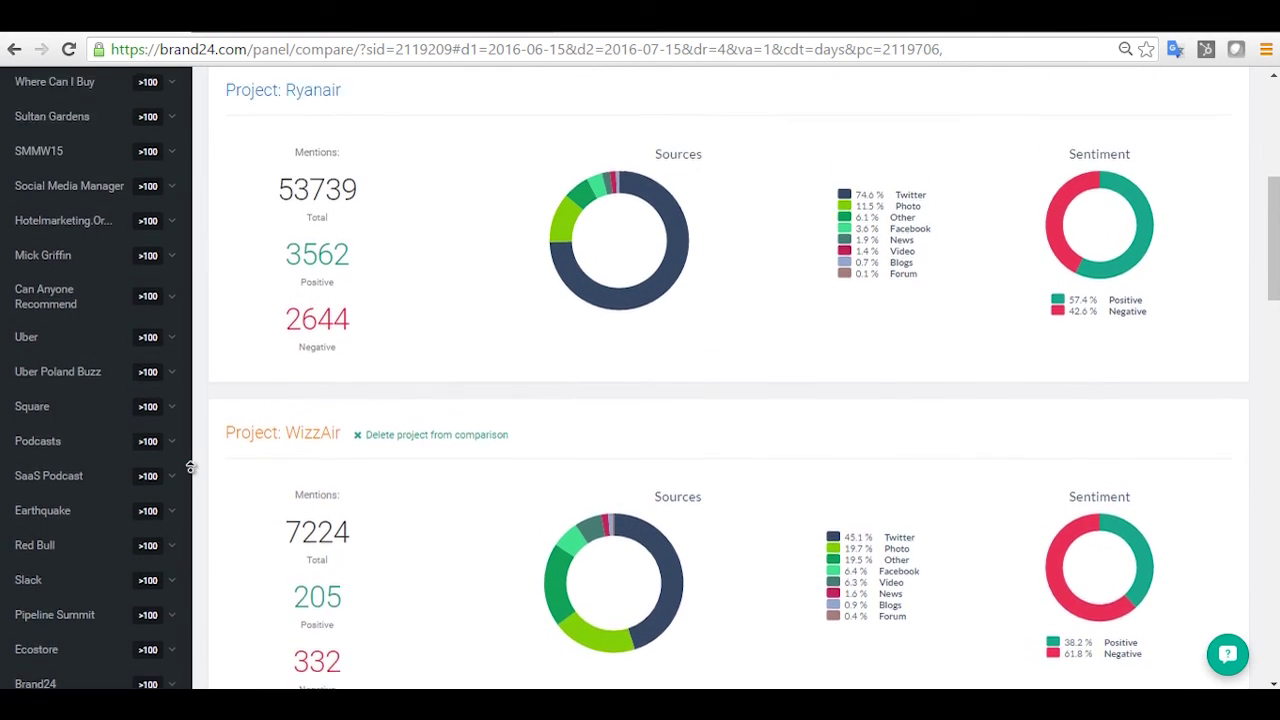
pyautogui.scroll(7, 190, 467)
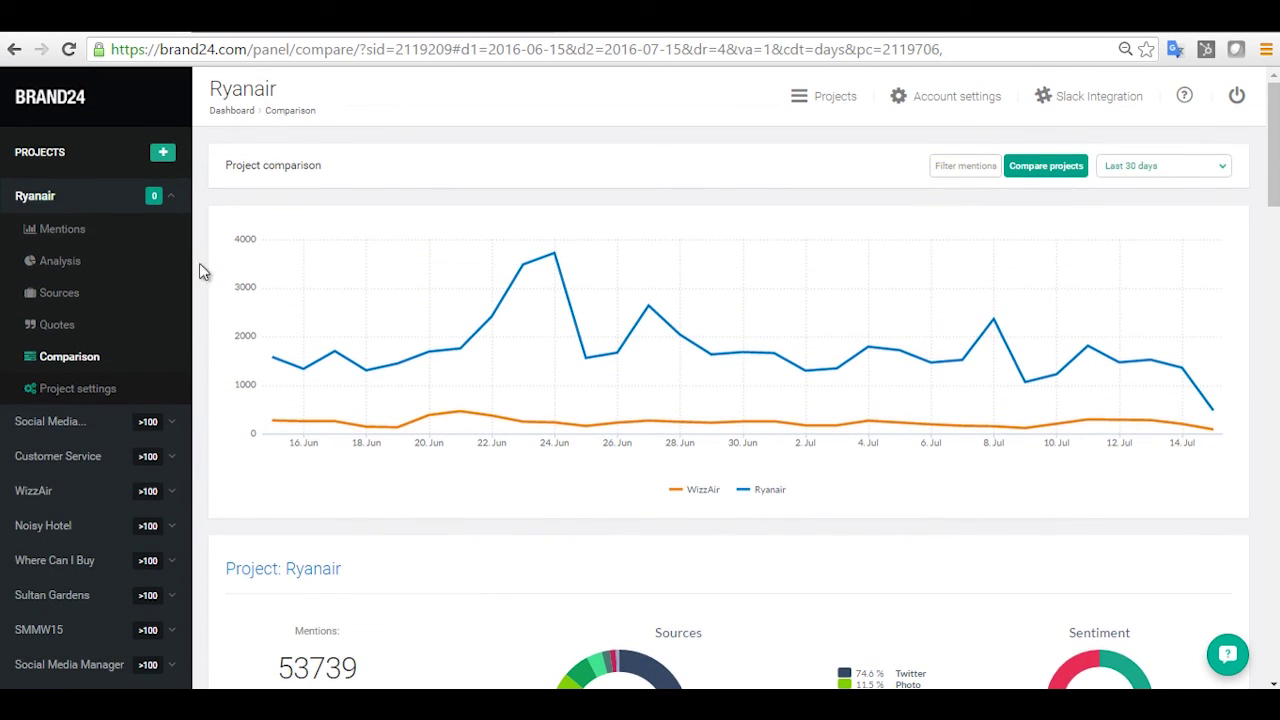
pyautogui.click(63, 98)
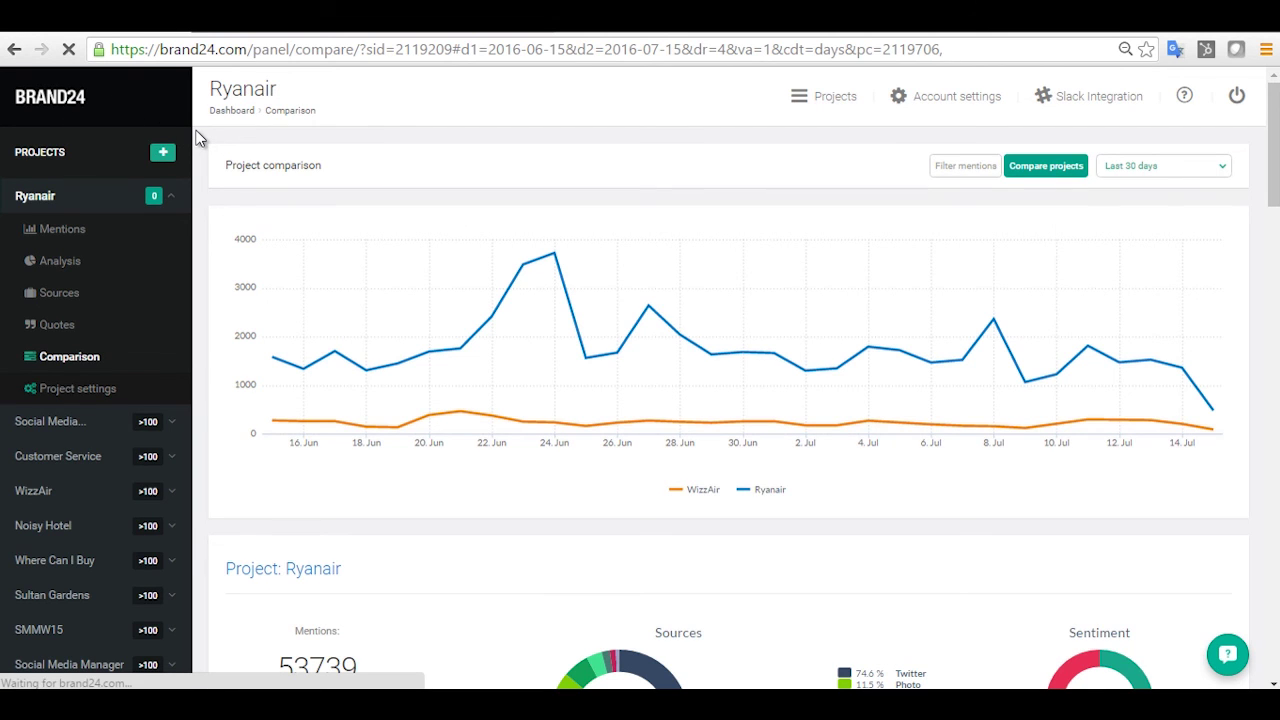